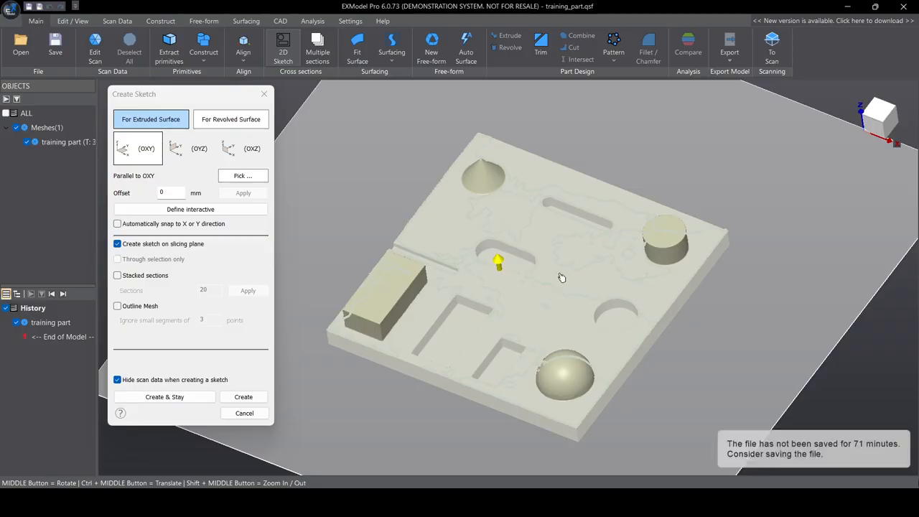
- Create an extrusion sketch parallel to OXY at about -3.4 mm offset and fit a circle to the round hole
{"action": "left_click_drag", "start_coordinate": [562, 271], "coordinate": [561, 274]}
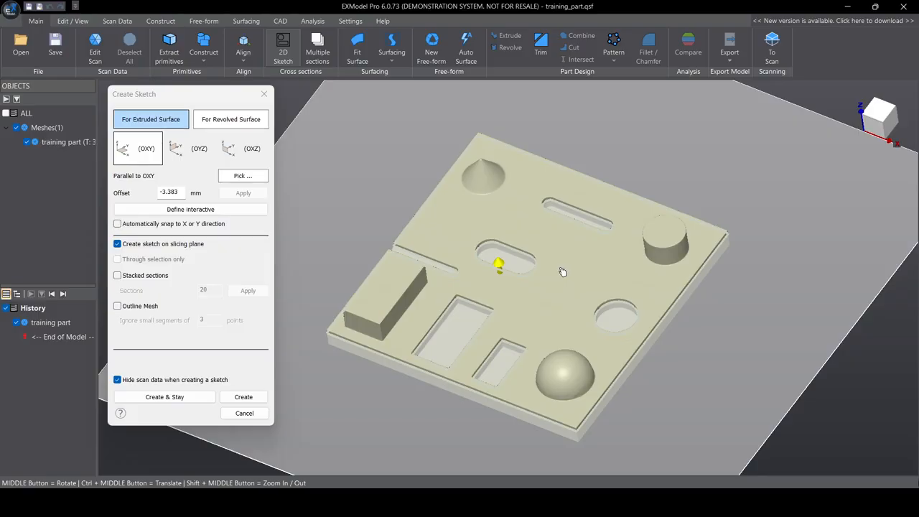
{"action": "left_click", "coordinate": [260, 402]}
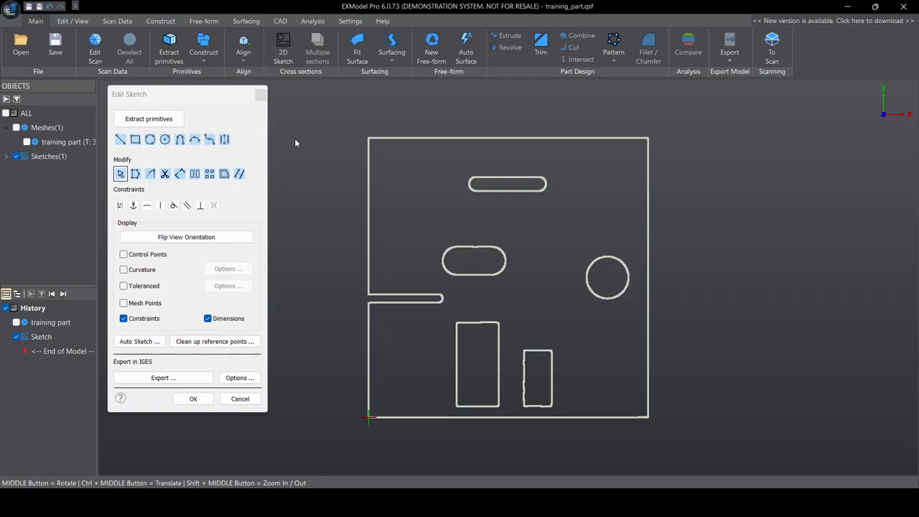
{"action": "left_click", "coordinate": [181, 119]}
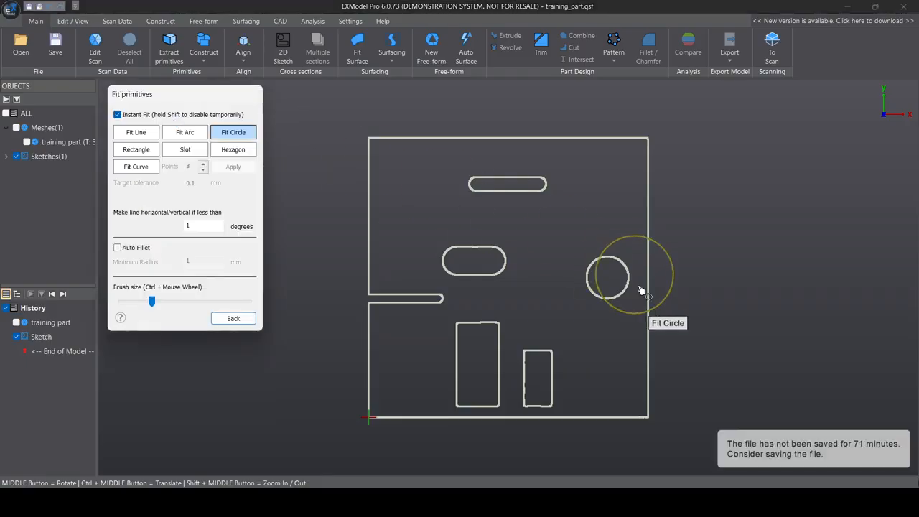
{"action": "left_click", "coordinate": [233, 318]}
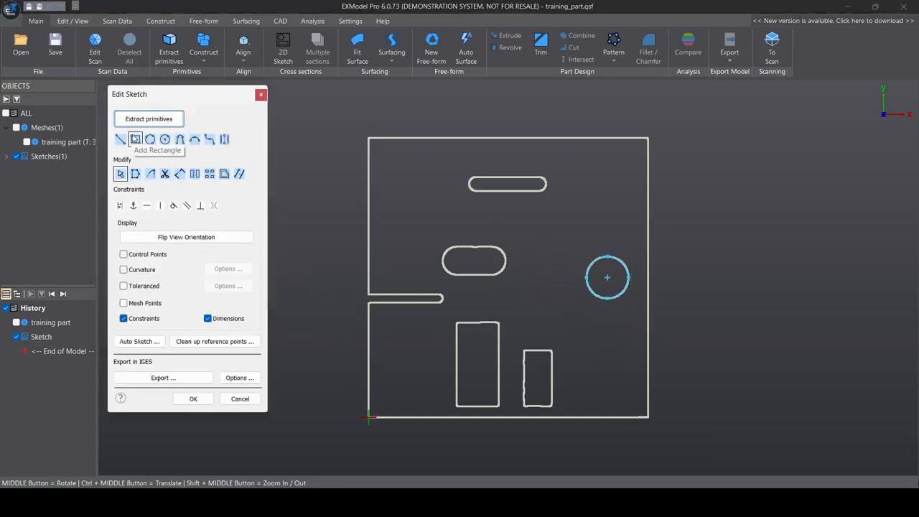
- Draw a horizontal rectangle across the fitted circle and trim away the rectangle's edge segments inside the circle
{"action": "left_click", "coordinate": [135, 139]}
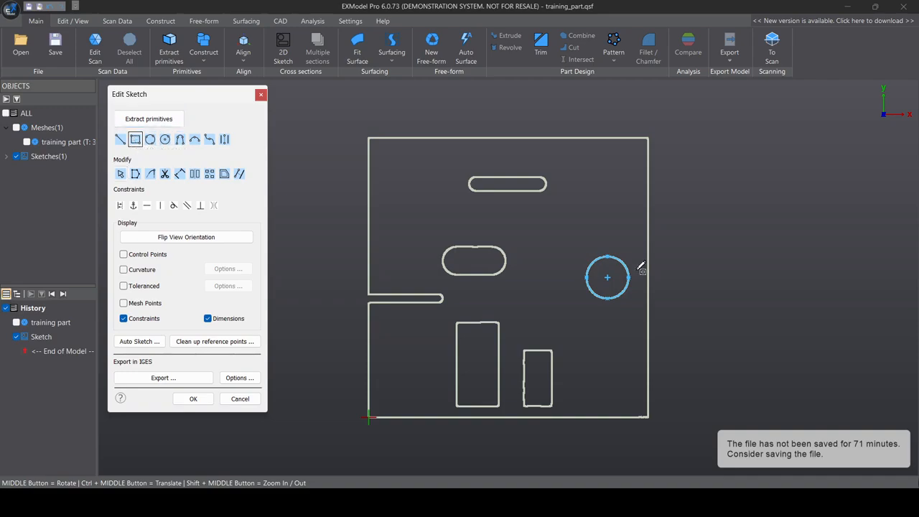
{"action": "left_click", "coordinate": [556, 262]}
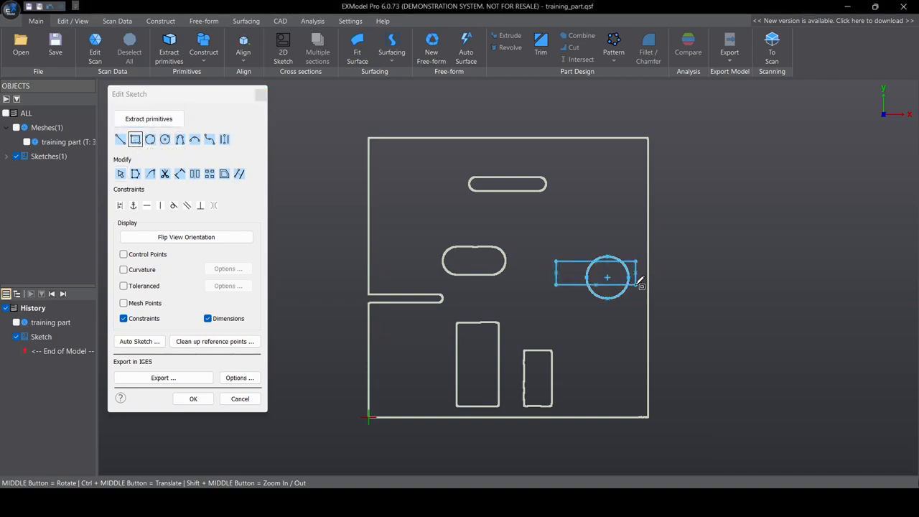
{"action": "left_click", "coordinate": [637, 284]}
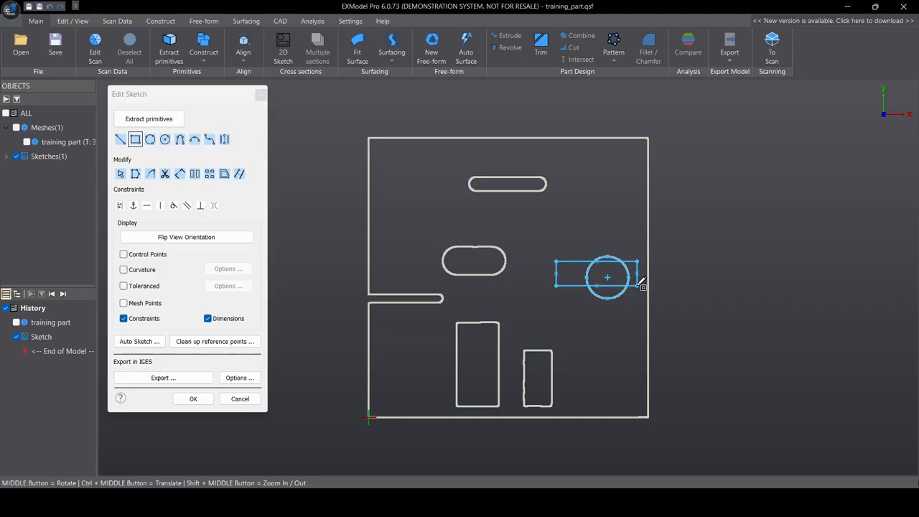
{"action": "left_click", "coordinate": [164, 173]}
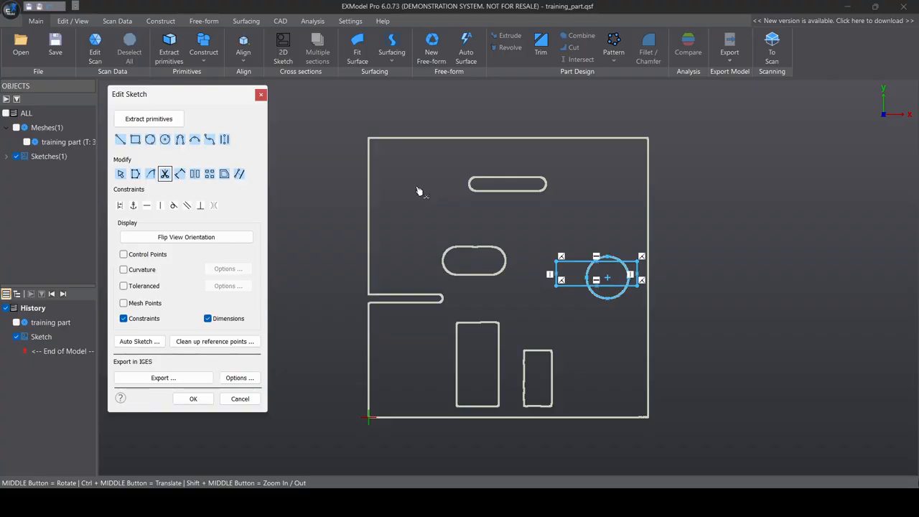
{"action": "left_click", "coordinate": [610, 268]}
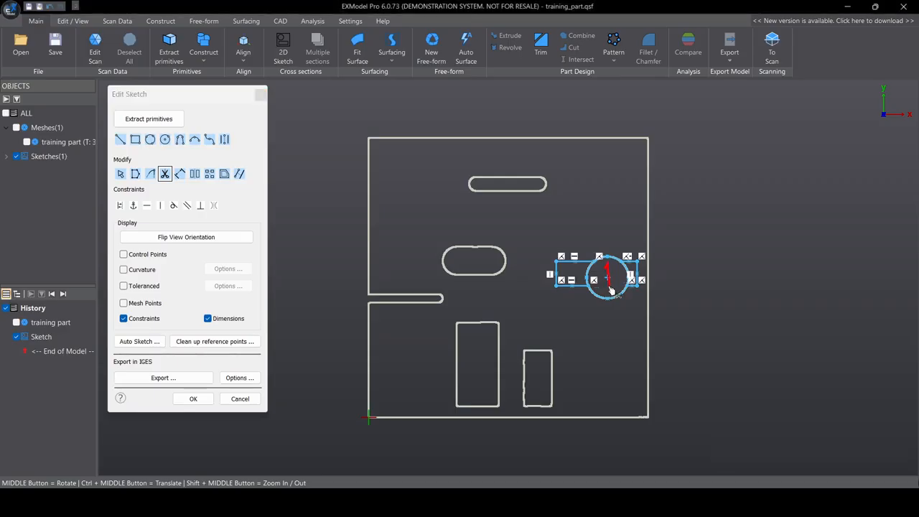
{"action": "key", "text": "alt"}
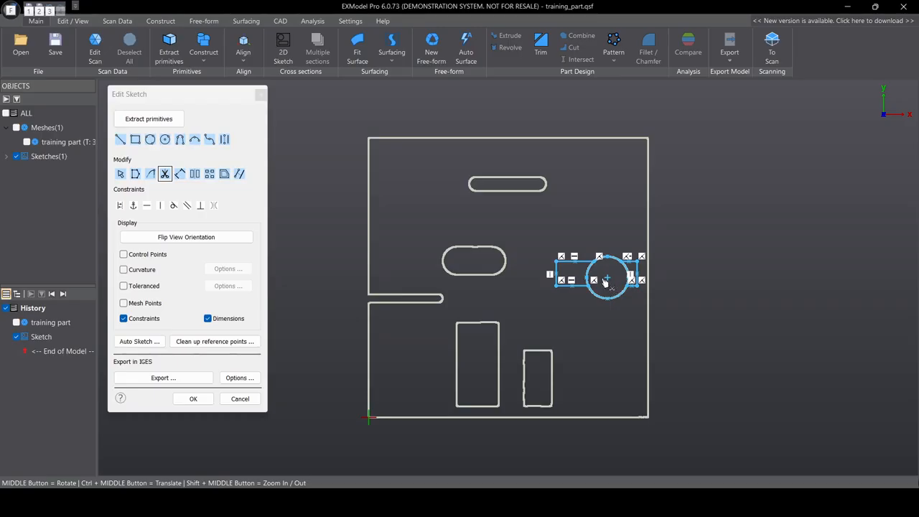
- Select the circle-and-rectangle profile and preview a linear duplication along the X axis with 10 instances
{"action": "left_click", "coordinate": [122, 177]}
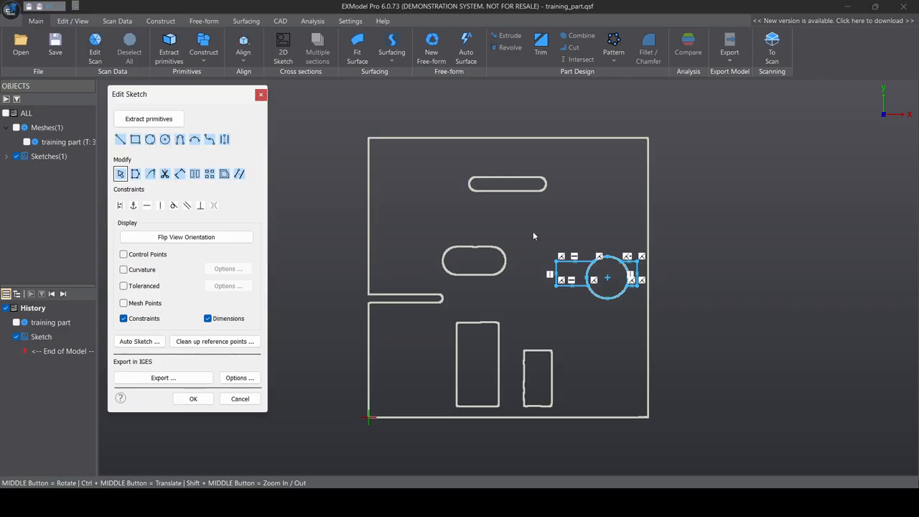
{"action": "left_click_drag", "start_coordinate": [533, 232], "coordinate": [671, 311]}
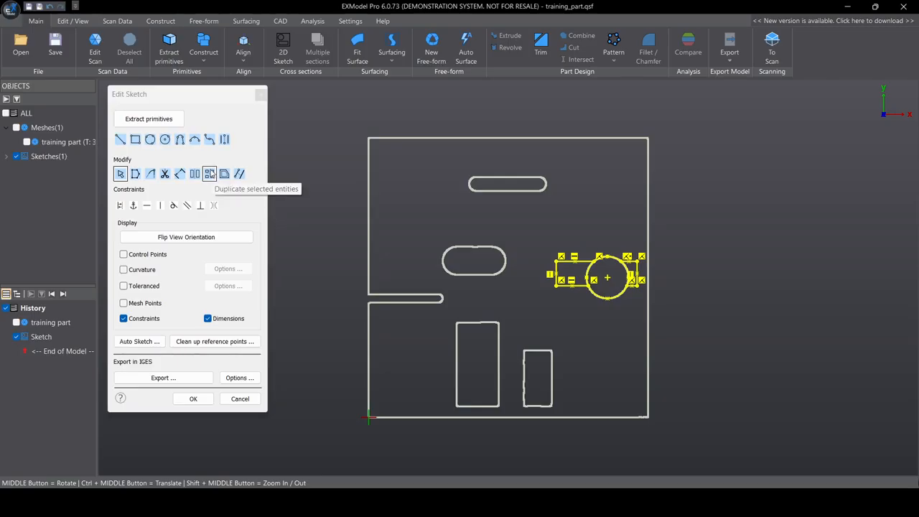
{"action": "left_click", "coordinate": [209, 173]}
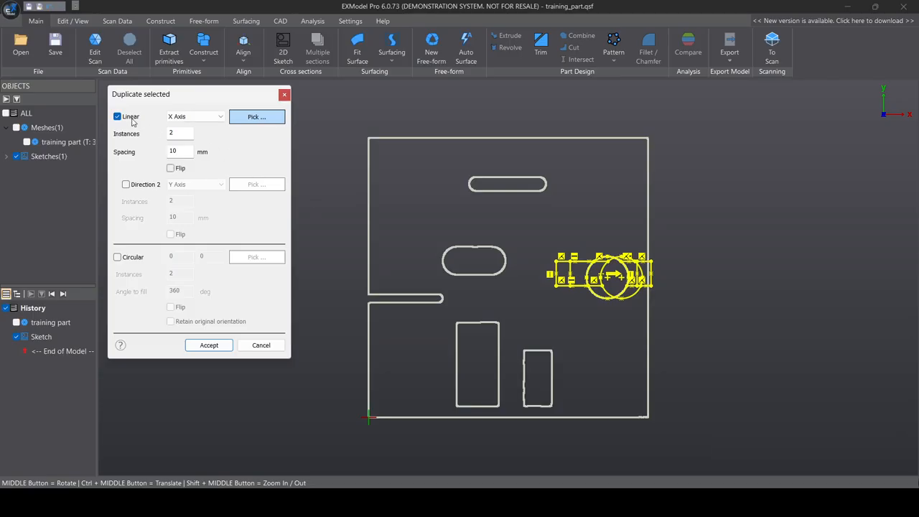
{"action": "double_click", "coordinate": [171, 133]}
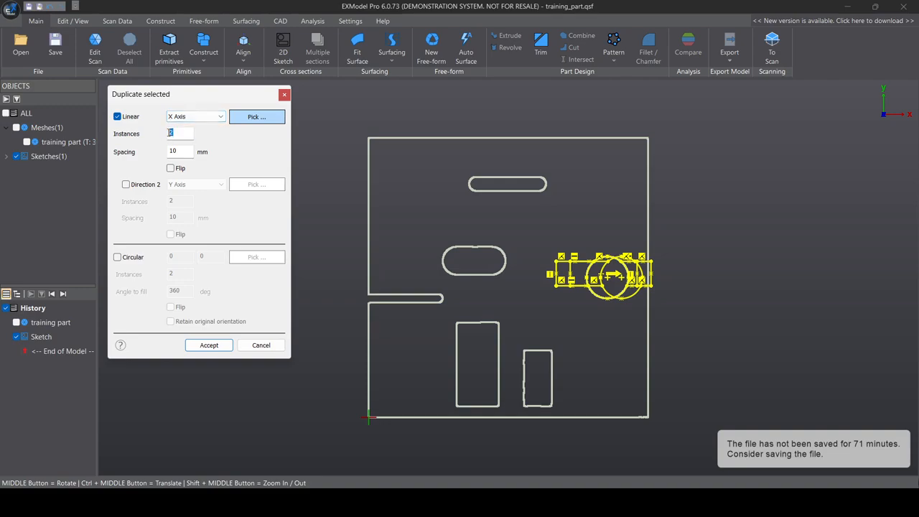
{"action": "type", "text": "10"}
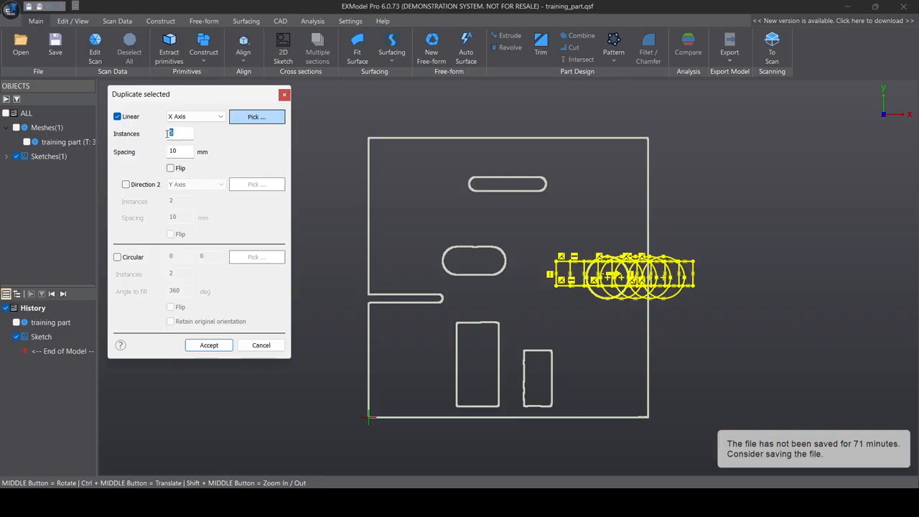
- Set the X-axis duplication to 2 instances with 100 mm spacing
{"action": "left_click_drag", "start_coordinate": [181, 133], "coordinate": [158, 133]}
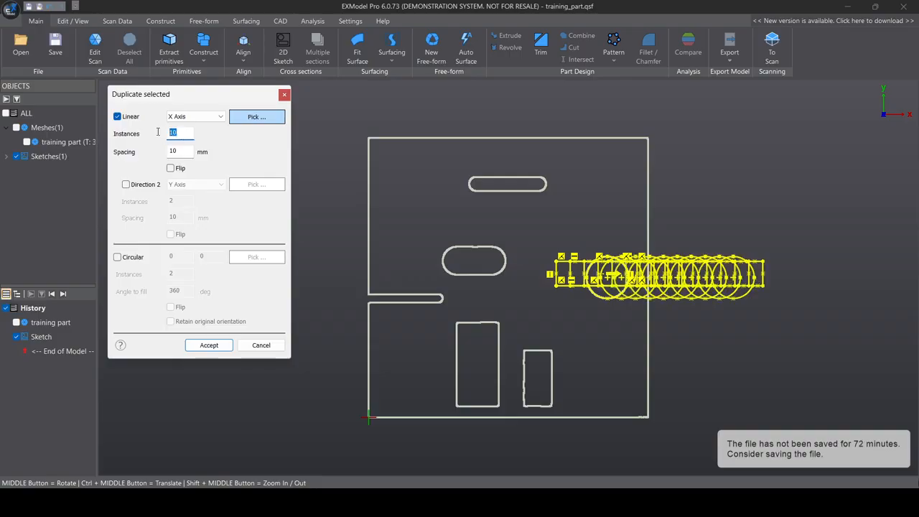
{"action": "type", "text": "2"}
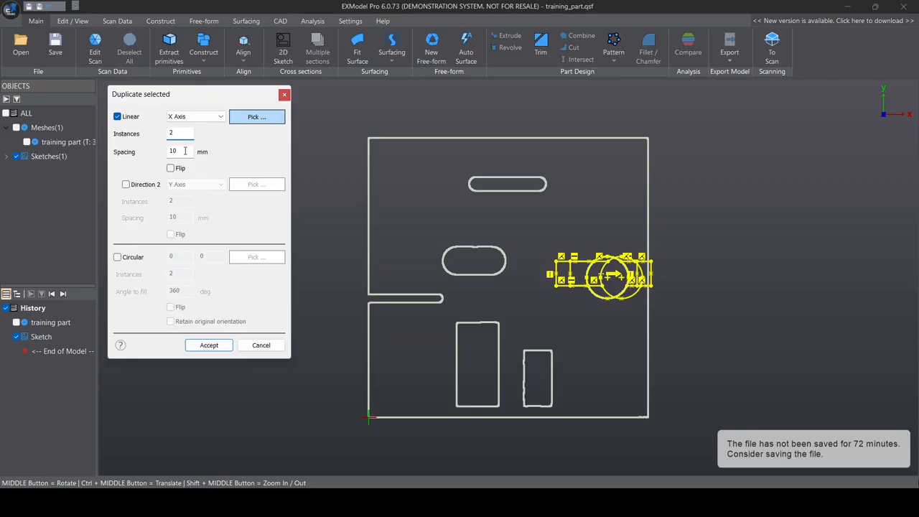
{"action": "left_click_drag", "start_coordinate": [181, 152], "coordinate": [169, 152]}
{"action": "type", "text": "0"}
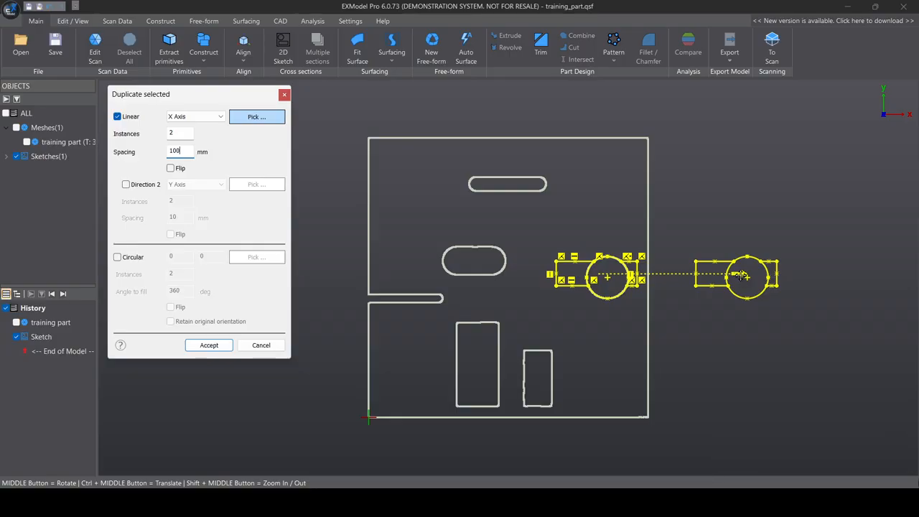
- Try the X-axis duplicate in the flipped direction and return it to the positive direction at about 107 mm spacing
{"action": "mouse_move", "coordinate": [742, 276]}
{"action": "left_mouse_down"}
{"action": "mouse_move", "coordinate": [702, 275]}
{"action": "mouse_move", "coordinate": [782, 276]}
{"action": "mouse_move", "coordinate": [715, 276]}
{"action": "mouse_move", "coordinate": [745, 275]}
{"action": "left_mouse_up"}
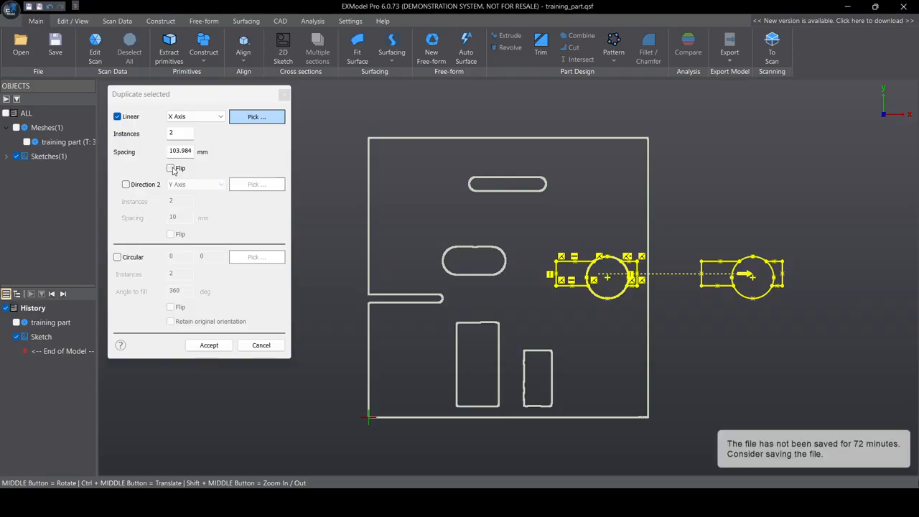
{"action": "left_click", "coordinate": [171, 168]}
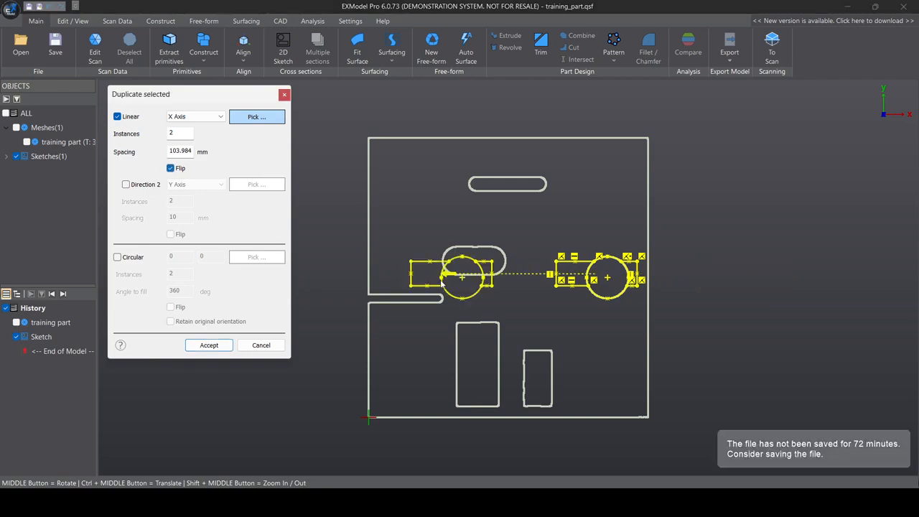
{"action": "left_click_drag", "start_coordinate": [448, 281], "coordinate": [407, 273]}
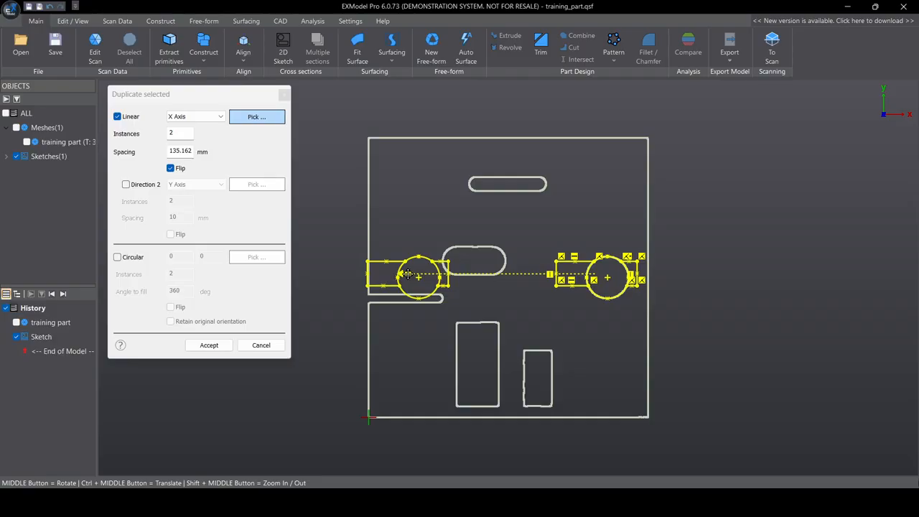
{"action": "left_click_drag", "start_coordinate": [407, 273], "coordinate": [751, 276]}
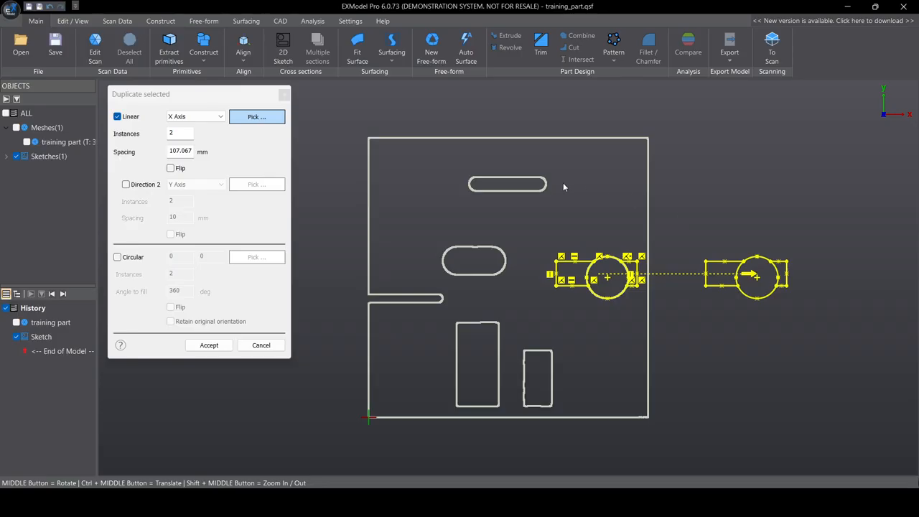
- Add a second duplication direction along the Y axis with 3 instances at 60 mm spacing
{"action": "left_click", "coordinate": [127, 185]}
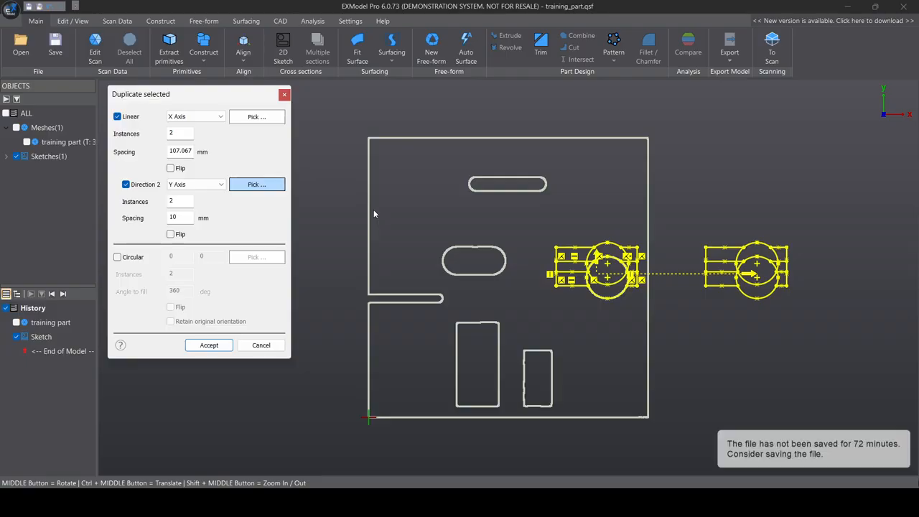
{"action": "double_click", "coordinate": [170, 202]}
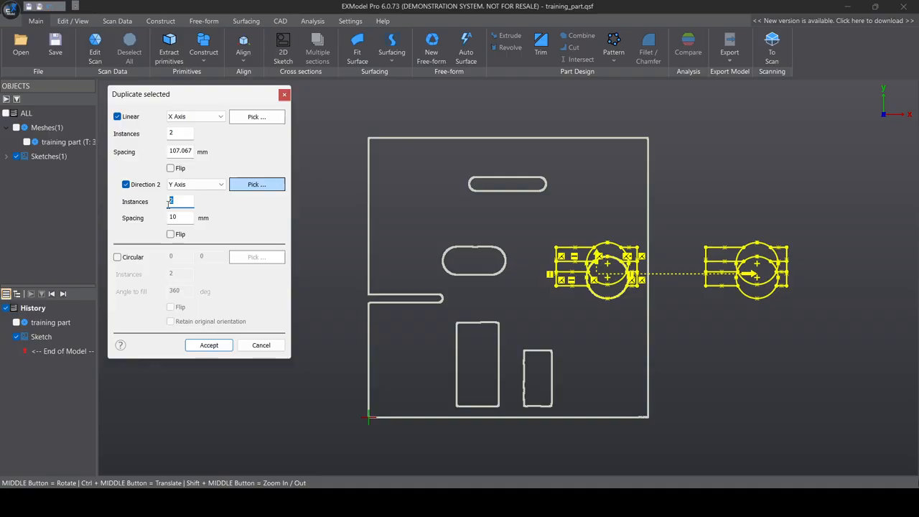
{"action": "type", "text": "3"}
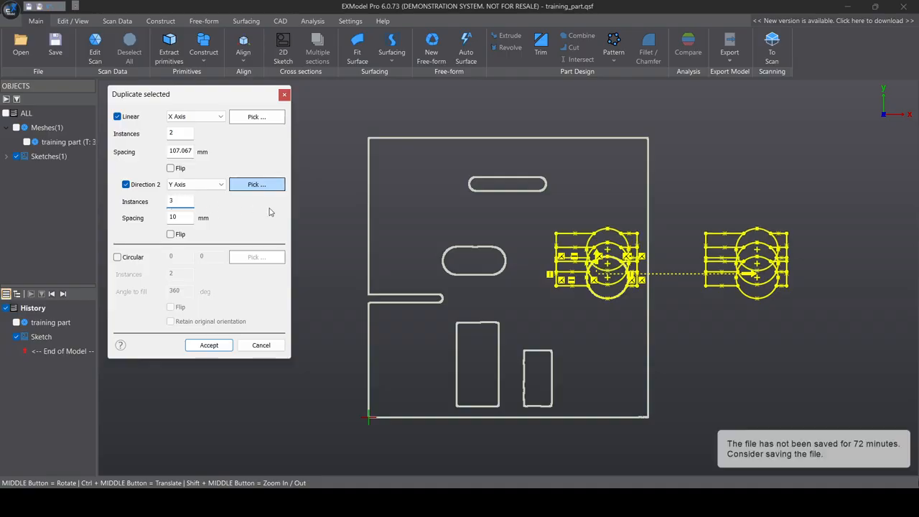
{"action": "left_click_drag", "start_coordinate": [181, 217], "coordinate": [167, 215]}
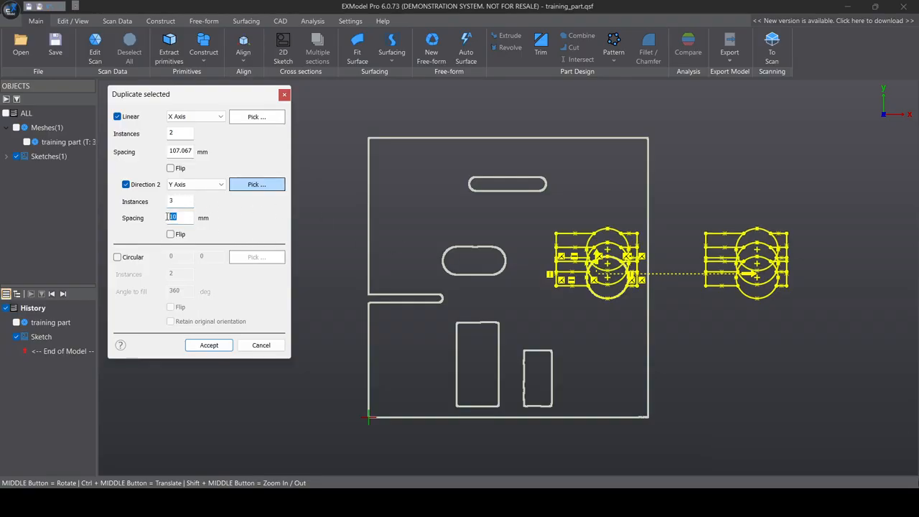
{"action": "type", "text": "60"}
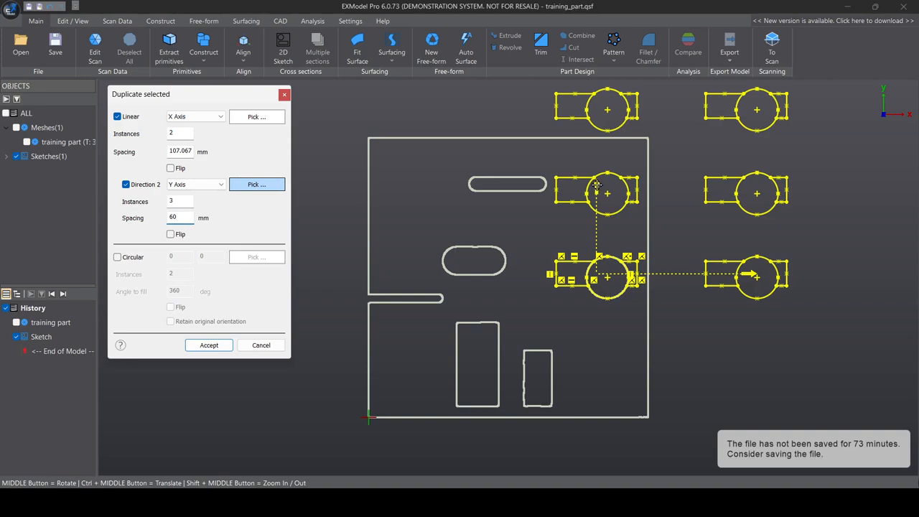
- Try flipping the Y-axis copies at about 47.5 mm spacing, restore their direction, and cancel the duplication
{"action": "left_click_drag", "start_coordinate": [597, 185], "coordinate": [596, 341]}
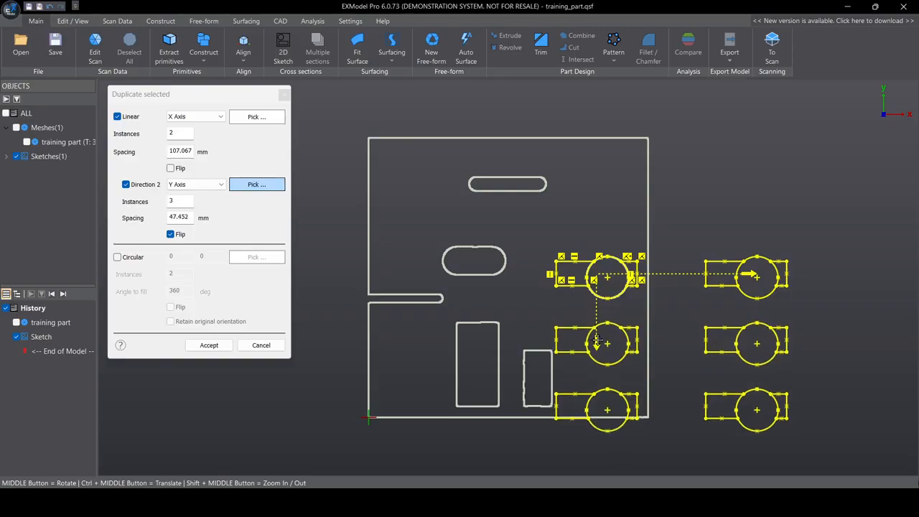
{"action": "left_click", "coordinate": [170, 235]}
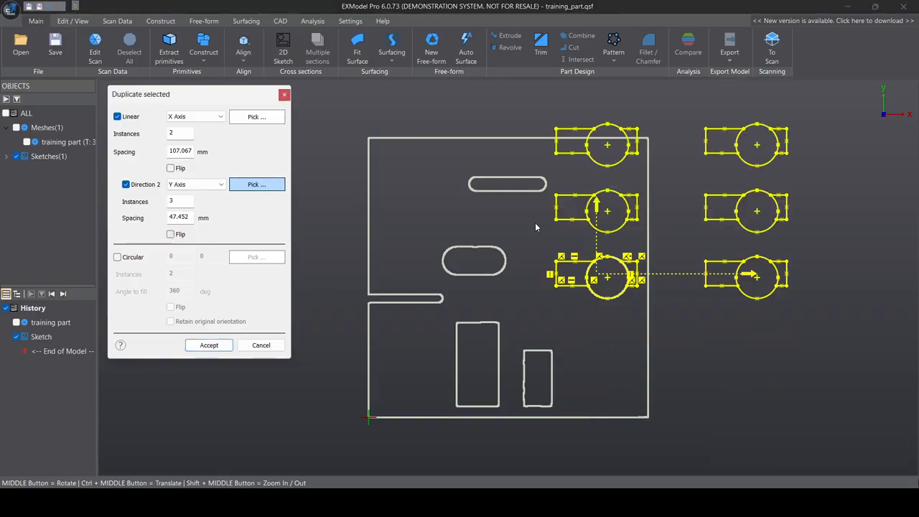
{"action": "left_click", "coordinate": [274, 343]}
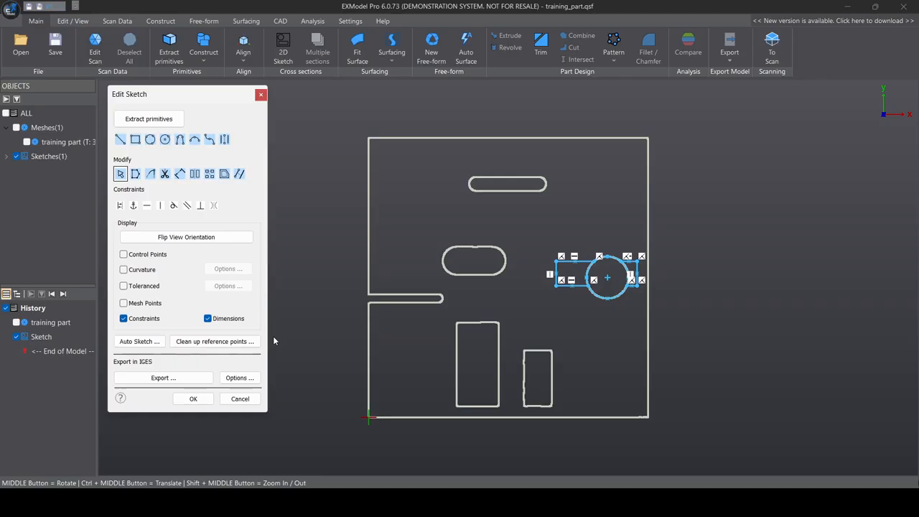
- Draw two slanted lines, one outside the part's right edge and one rising from the left slot's inner end
{"action": "left_click", "coordinate": [120, 140]}
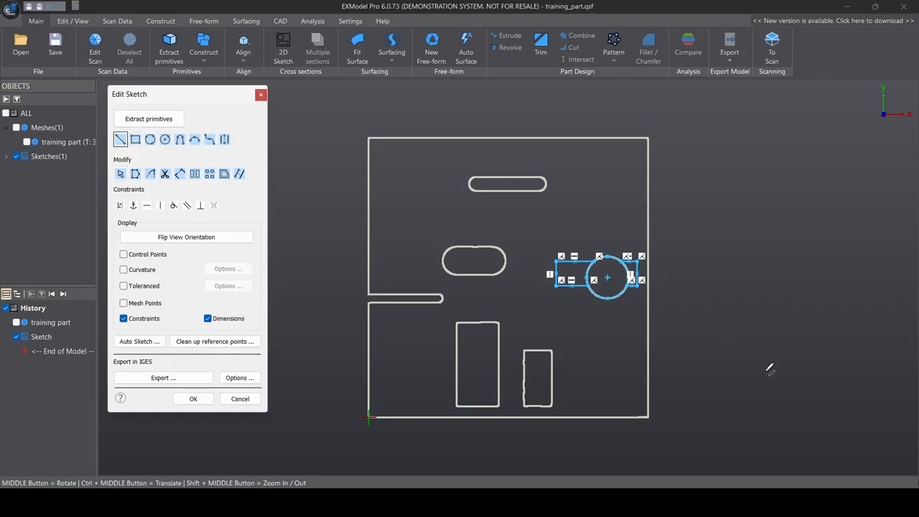
{"action": "left_click", "coordinate": [654, 387]}
{"action": "left_click", "coordinate": [773, 173]}
{"action": "left_click", "coordinate": [441, 304]}
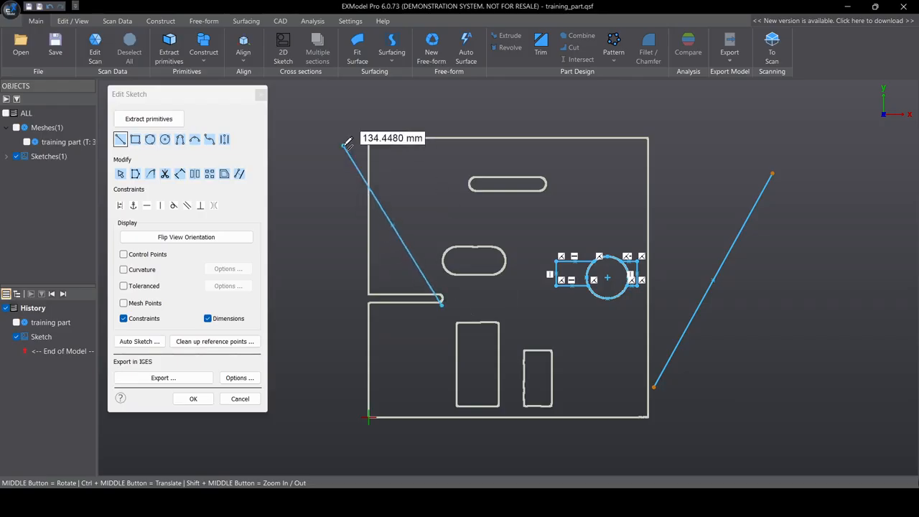
{"action": "left_click", "coordinate": [389, 195]}
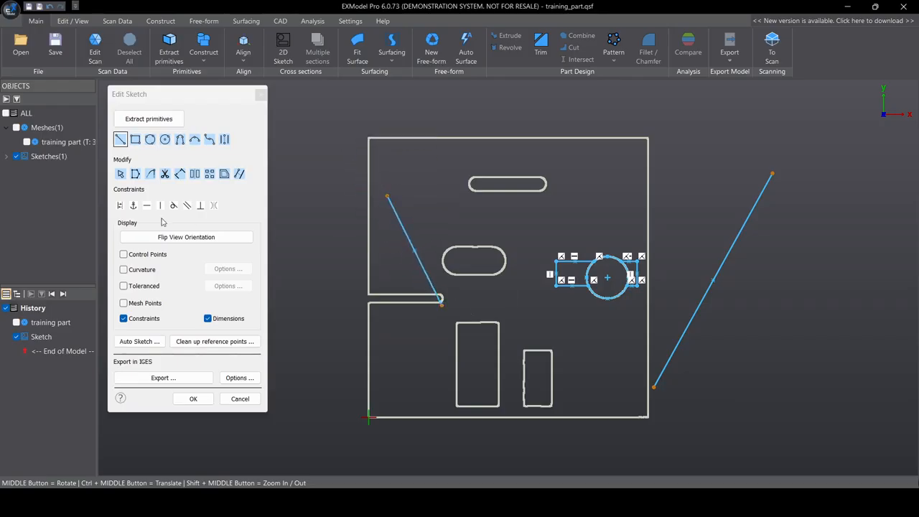
- Select the circle-and-rectangle profile and start a linear duplicate along the slanted line outside the part's right edge
{"action": "left_click", "coordinate": [120, 174]}
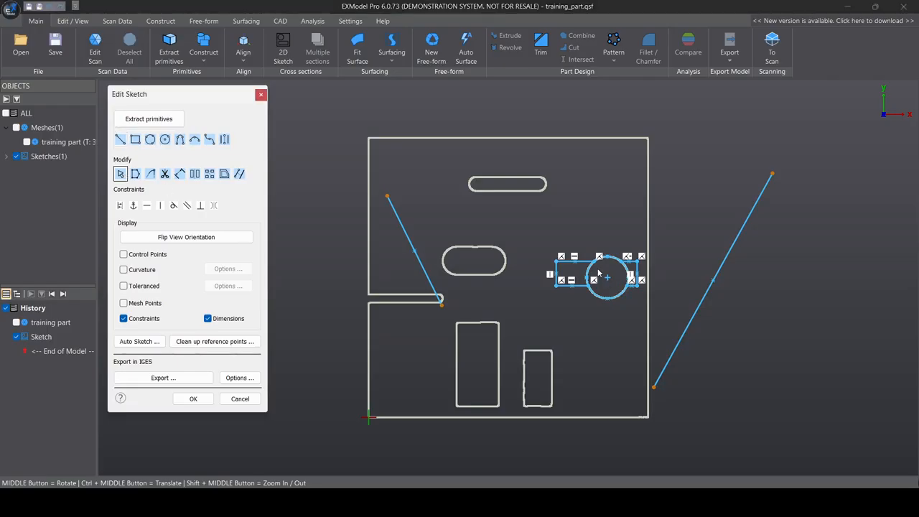
{"action": "left_click_drag", "start_coordinate": [541, 238], "coordinate": [655, 309]}
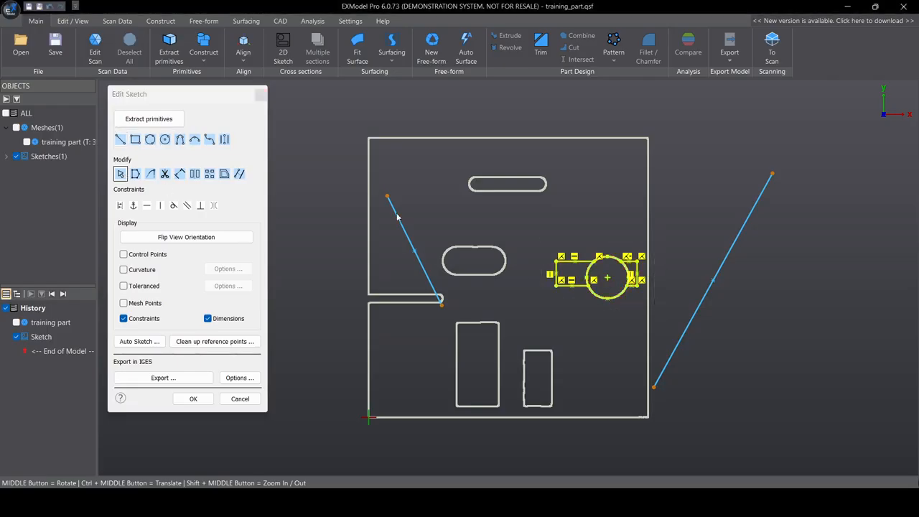
{"action": "left_click", "coordinate": [209, 174]}
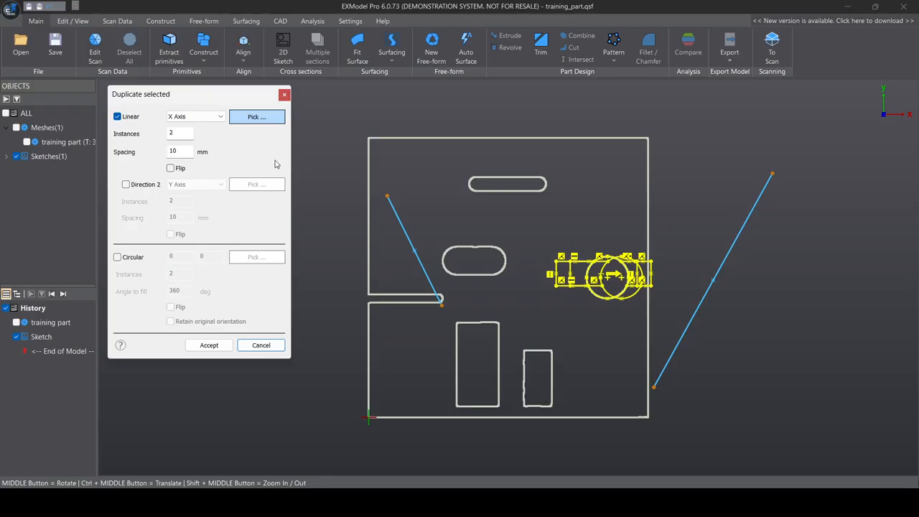
{"action": "left_click", "coordinate": [239, 119]}
{"action": "left_click", "coordinate": [739, 230]}
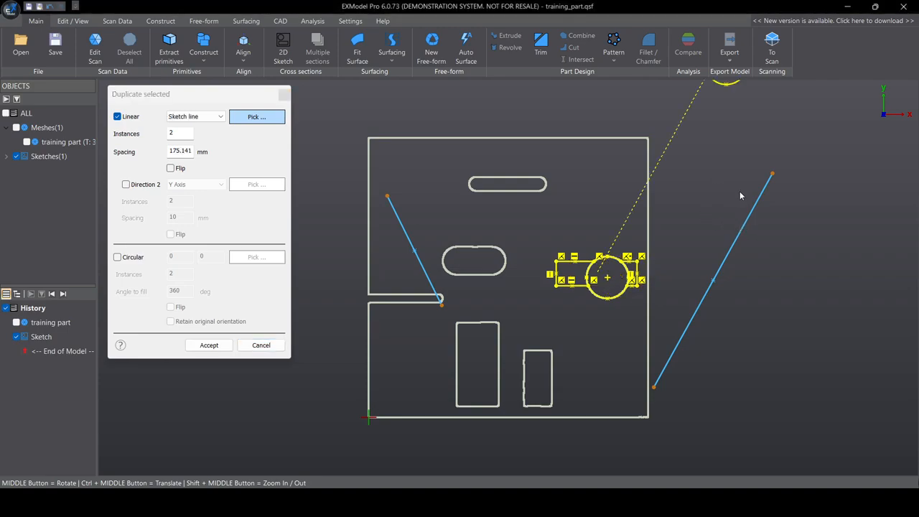
{"action": "mouse_move", "coordinate": [740, 193]}
{"action": "middle_mouse_down", "text": "ctrl"}
{"action": "mouse_move", "coordinate": [716, 265]}
{"action": "mouse_move", "coordinate": [728, 244]}
{"action": "middle_mouse_up", "text": "ctrl"}
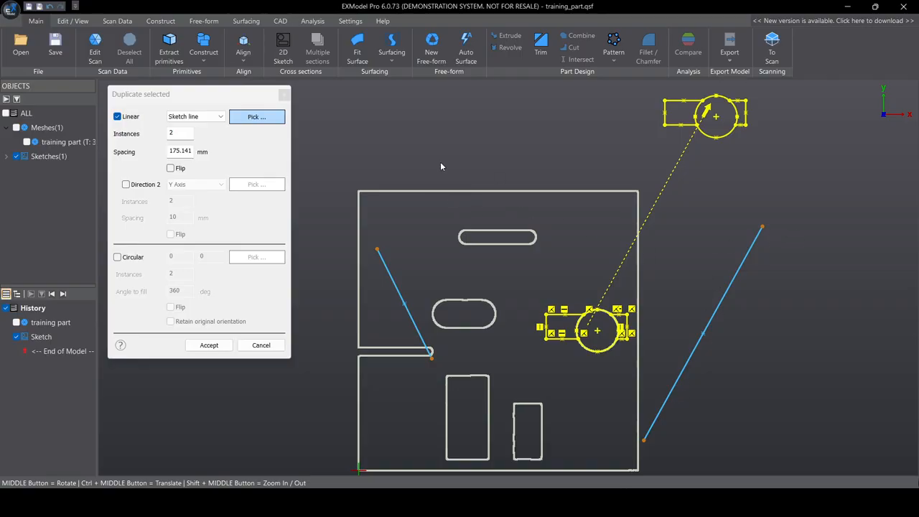
- Set the linear duplicate to 3 instances at 50 mm spacing, then try the flipped direction and restore it
{"action": "double_click", "coordinate": [181, 150]}
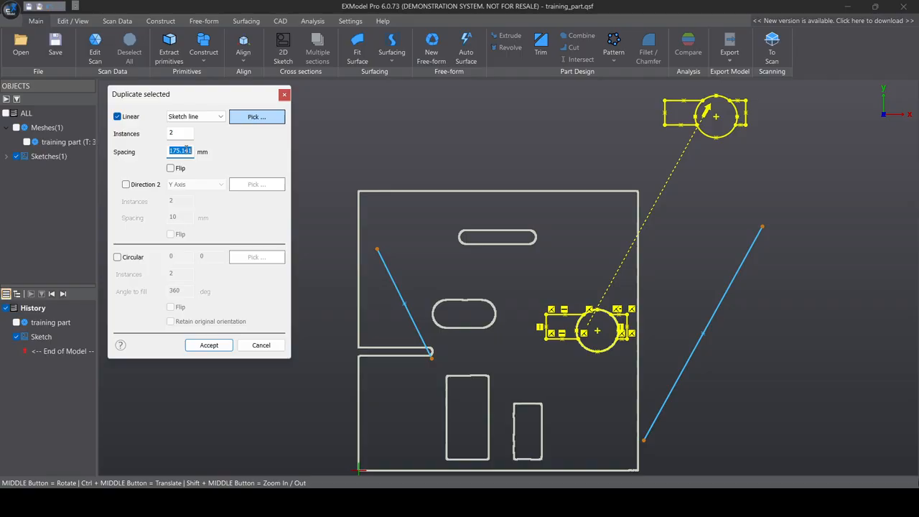
{"action": "type", "text": "50"}
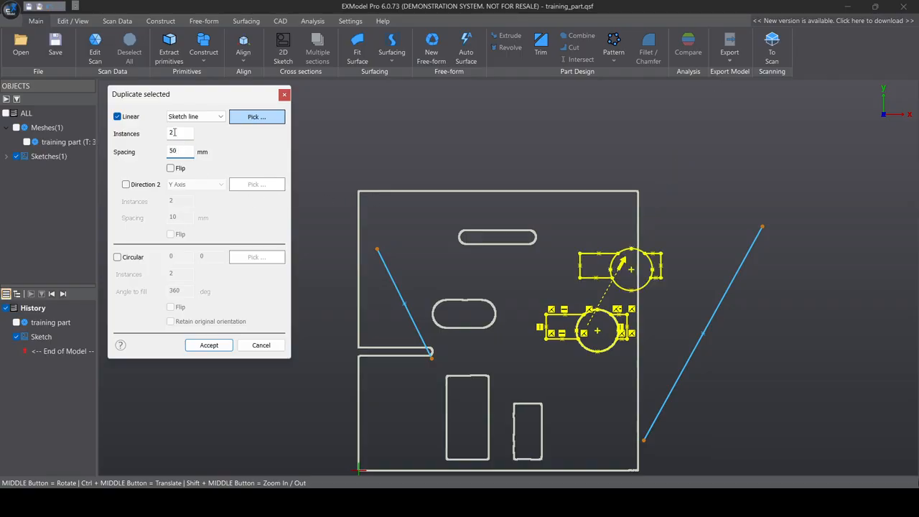
{"action": "double_click", "coordinate": [175, 132]}
{"action": "type", "text": "3"}
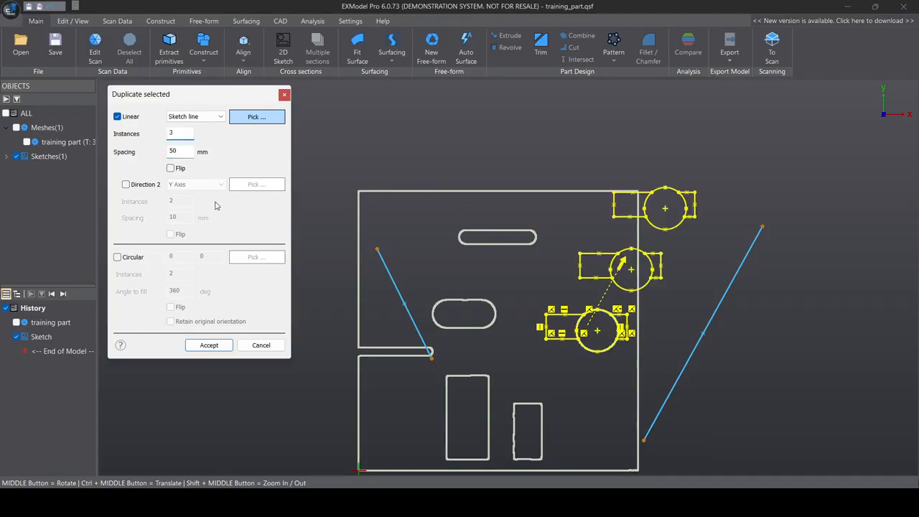
{"action": "left_click", "coordinate": [171, 169]}
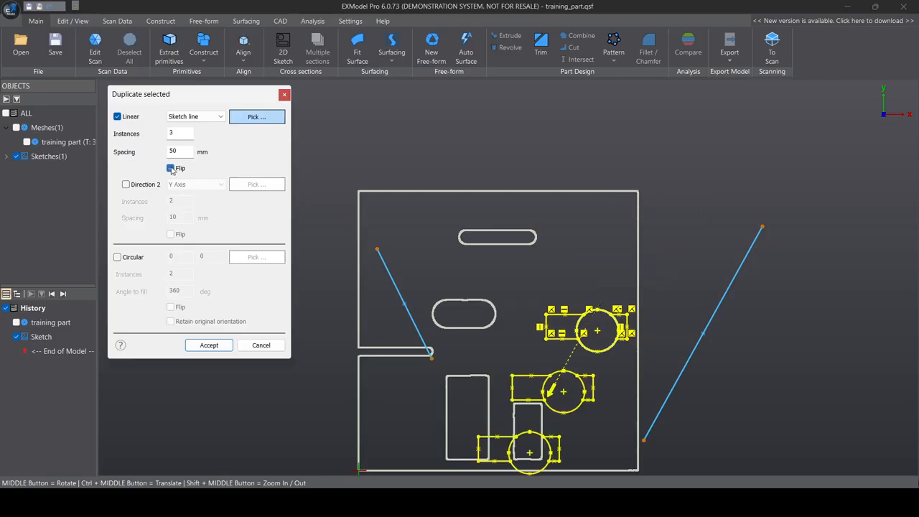
{"action": "left_click", "coordinate": [171, 168]}
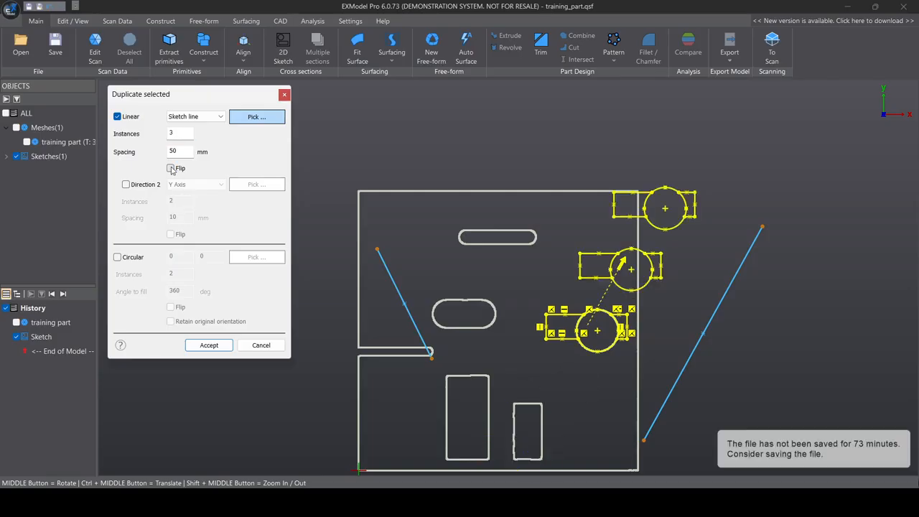
- Add a second duplication direction along the slanted line inside the part, with 2 instances at about 81 mm spacing
{"action": "left_click", "coordinate": [125, 185]}
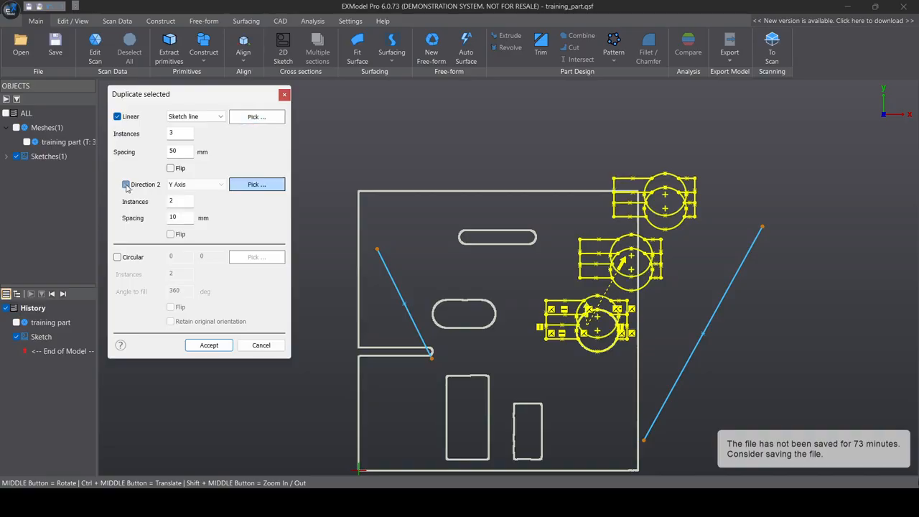
{"action": "left_click", "coordinate": [387, 270]}
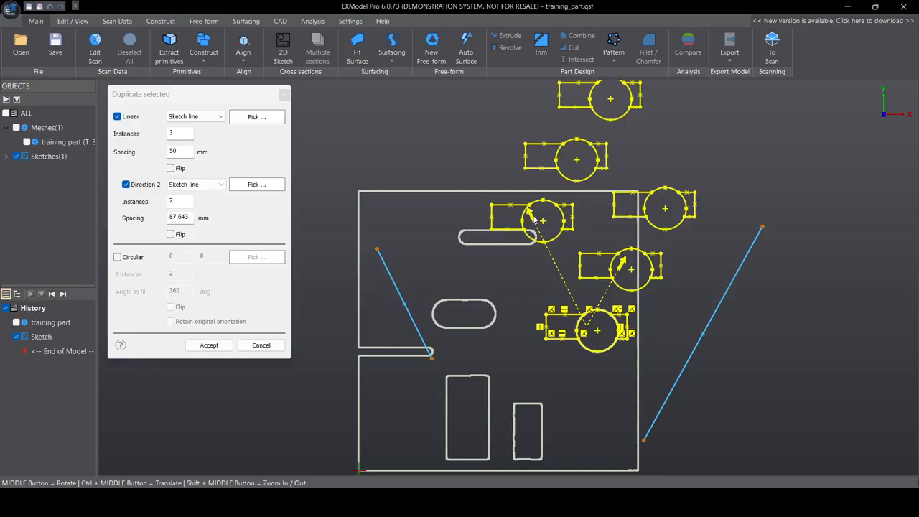
{"action": "mouse_move", "coordinate": [530, 211]}
{"action": "left_mouse_down"}
{"action": "mouse_move", "coordinate": [511, 174]}
{"action": "mouse_move", "coordinate": [534, 221]}
{"action": "left_mouse_up"}
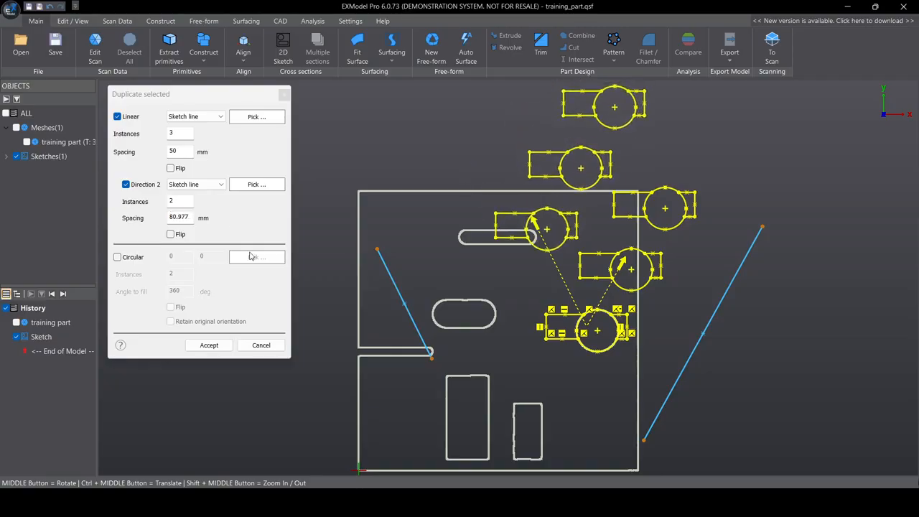
- Try flipping the second direction, restore it, and adjust the spacings to about 53.5 mm in direction 1 and 90.6 mm in direction 2
{"action": "left_click", "coordinate": [171, 234]}
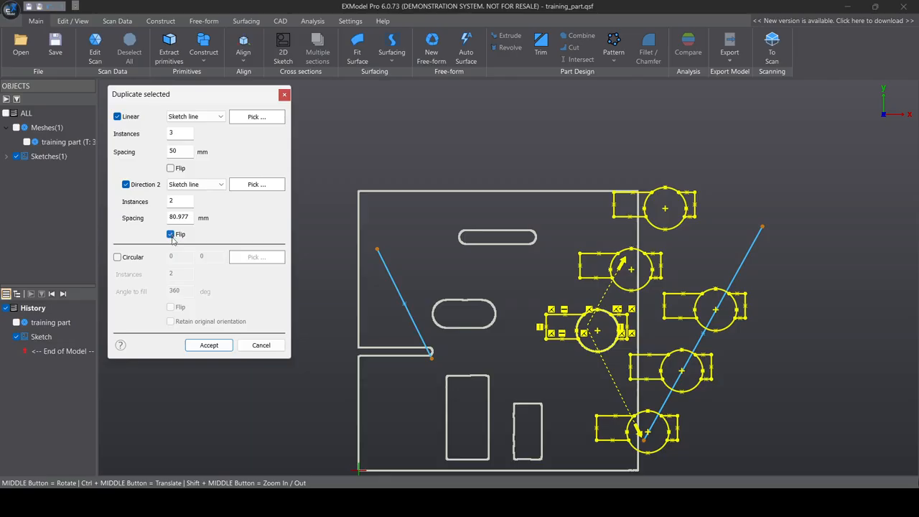
{"action": "left_click", "coordinate": [171, 234]}
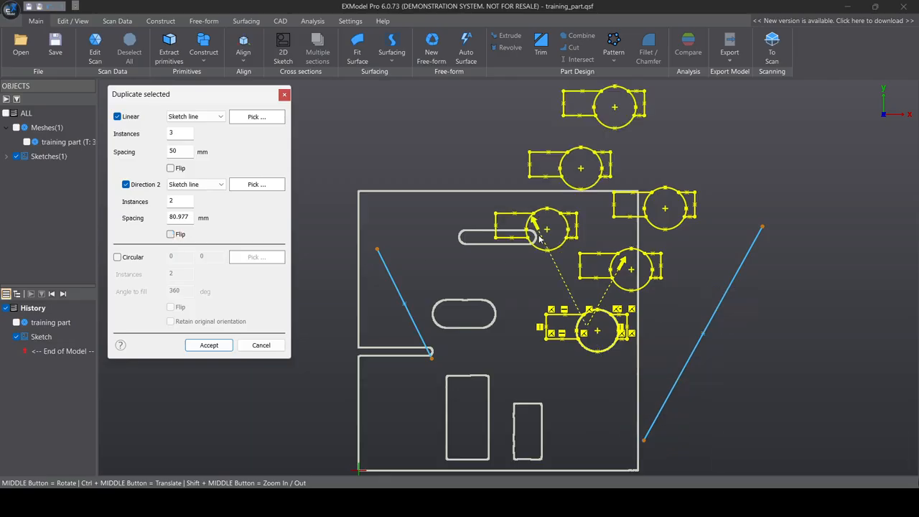
{"action": "left_click_drag", "start_coordinate": [538, 227], "coordinate": [516, 218]}
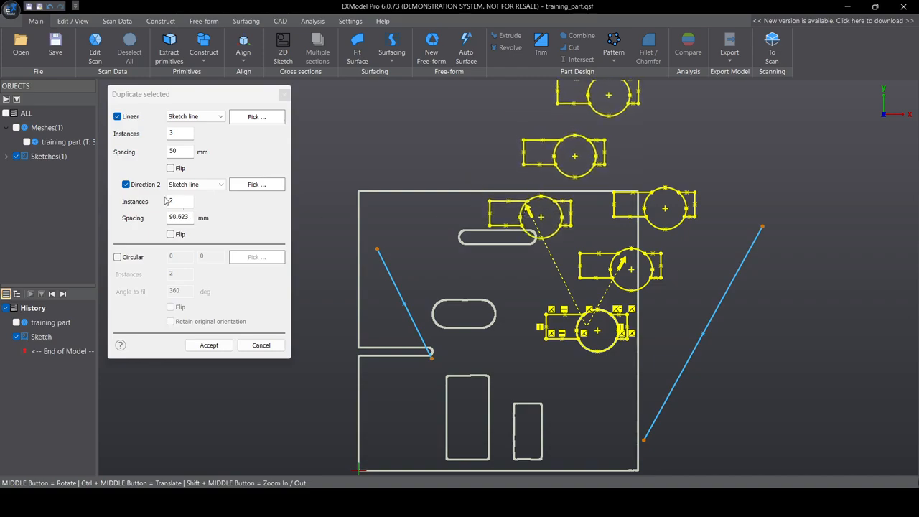
{"action": "mouse_move", "coordinate": [622, 265]}
{"action": "left_mouse_down"}
{"action": "mouse_move", "coordinate": [653, 232]}
{"action": "mouse_move", "coordinate": [630, 267]}
{"action": "left_mouse_up"}
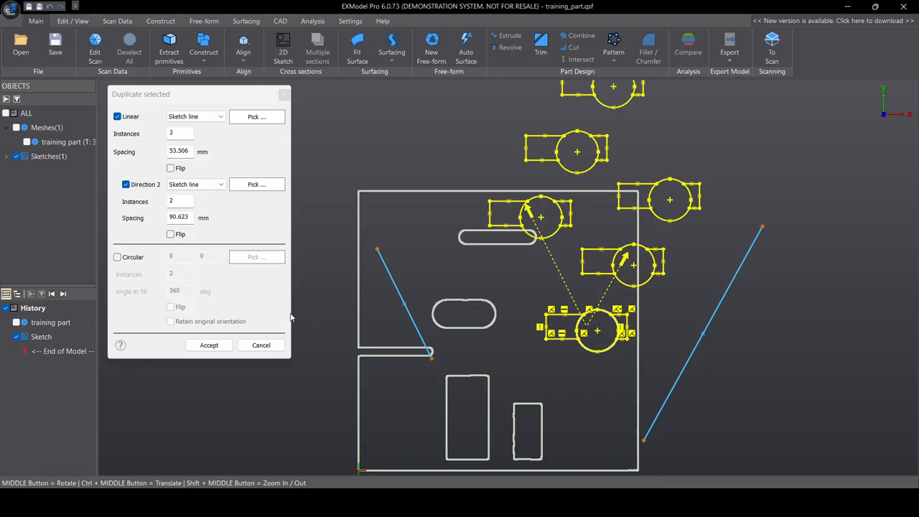
- Switch the duplication from linear to circular and display the coordinate system
{"action": "left_click", "coordinate": [117, 256]}
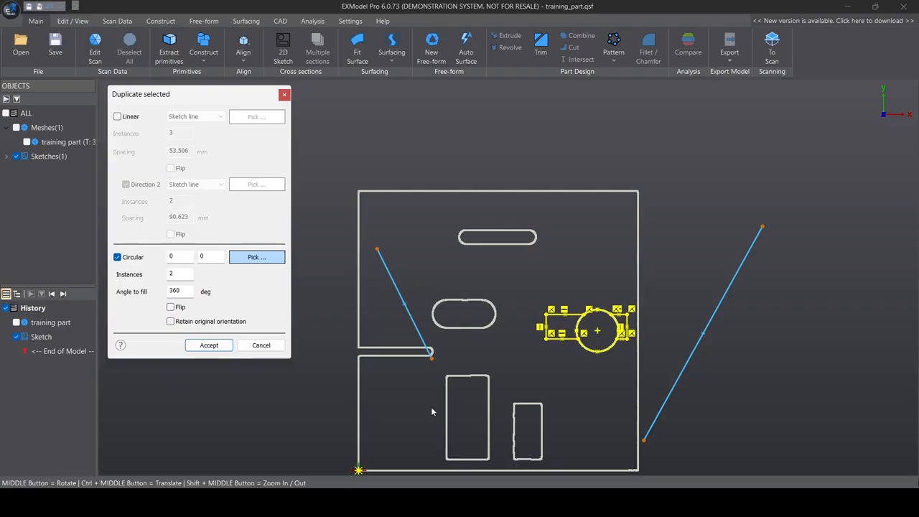
{"action": "mouse_move", "coordinate": [432, 411]}
{"action": "middle_mouse_down", "text": "ctrl"}
{"action": "mouse_move", "coordinate": [584, 277]}
{"action": "mouse_move", "coordinate": [595, 303]}
{"action": "middle_mouse_up", "text": "ctrl"}
{"action": "scroll", "coordinate": [584, 277], "scroll_direction": "down", "scroll_amount": 3}
{"action": "mouse_move", "coordinate": [895, 93]}
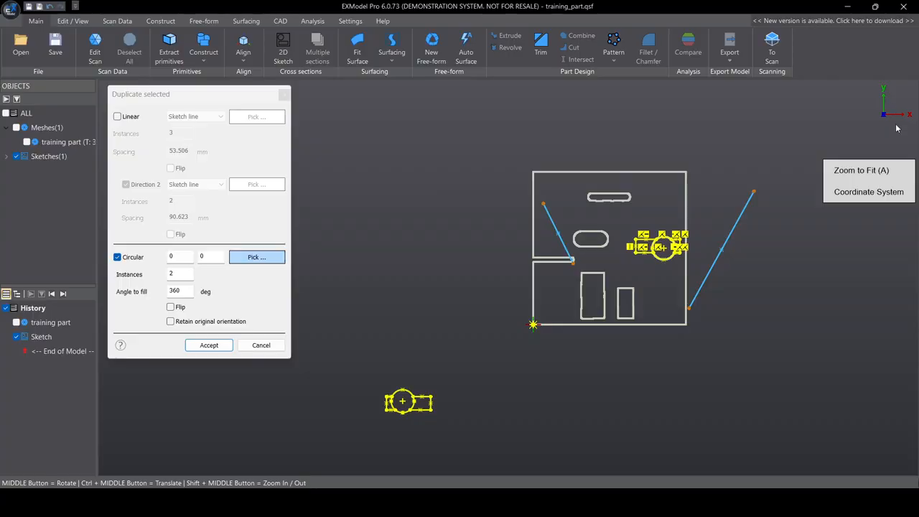
{"action": "left_click", "coordinate": [869, 192]}
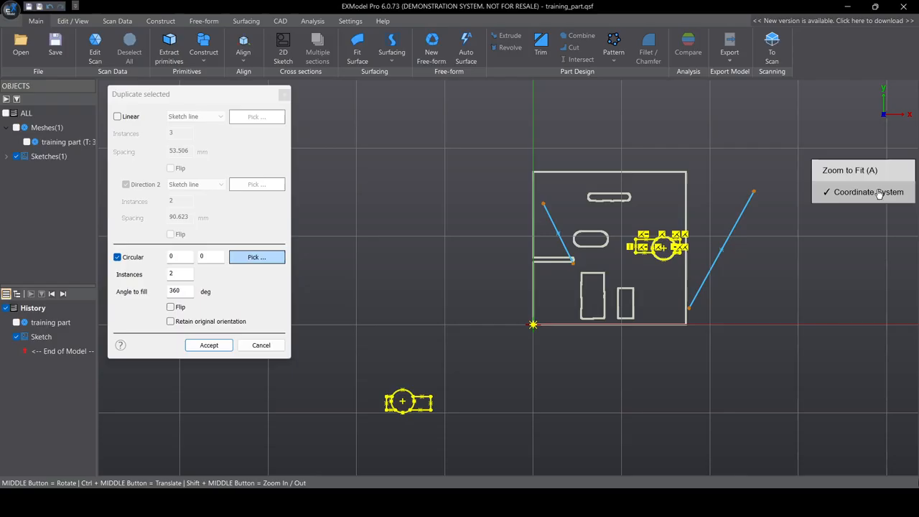
- Try each endpoint of the two slanted lines as the centre of the circular duplicate
{"action": "left_click", "coordinate": [253, 259]}
{"action": "left_click", "coordinate": [543, 204]}
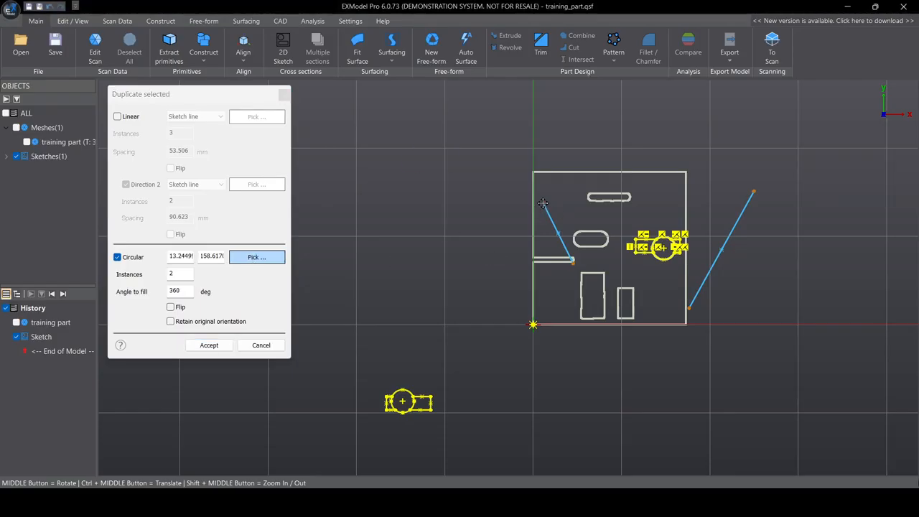
{"action": "left_click", "coordinate": [574, 262]}
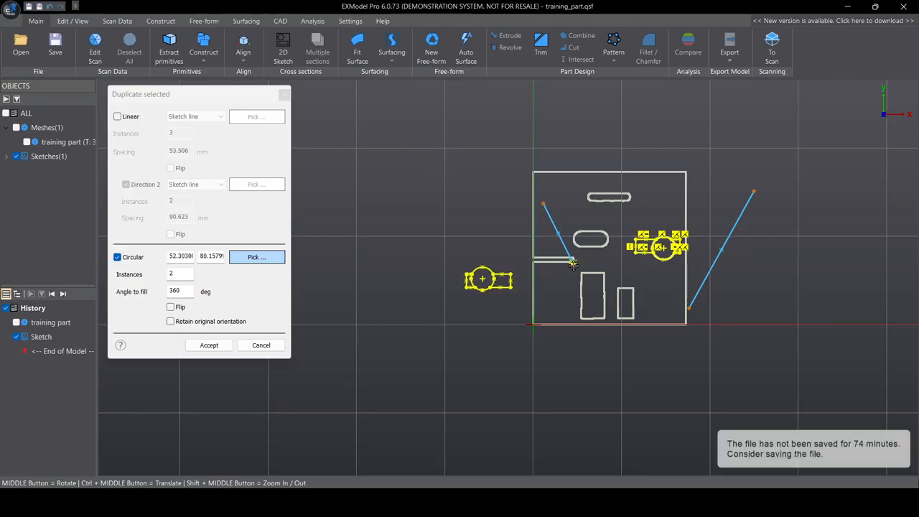
{"action": "left_click", "coordinate": [689, 308]}
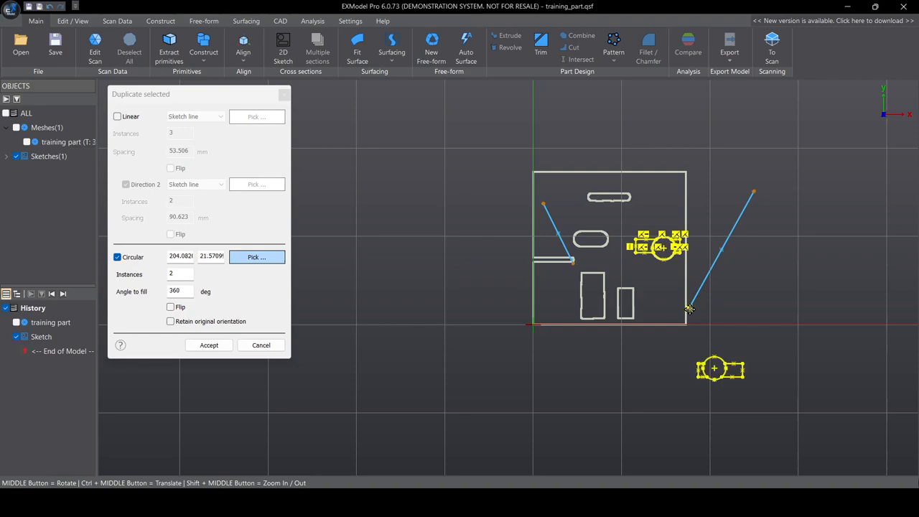
{"action": "left_click", "coordinate": [753, 191]}
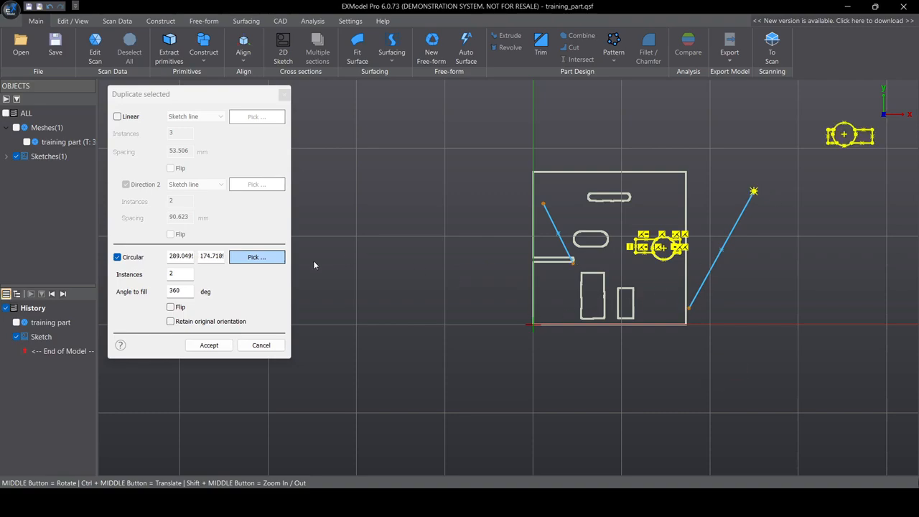
- Set the circular duplicate's centre back to the origin at 0, 0
{"action": "double_click", "coordinate": [179, 256]}
{"action": "type", "text": "0"}
{"action": "double_click", "coordinate": [213, 261]}
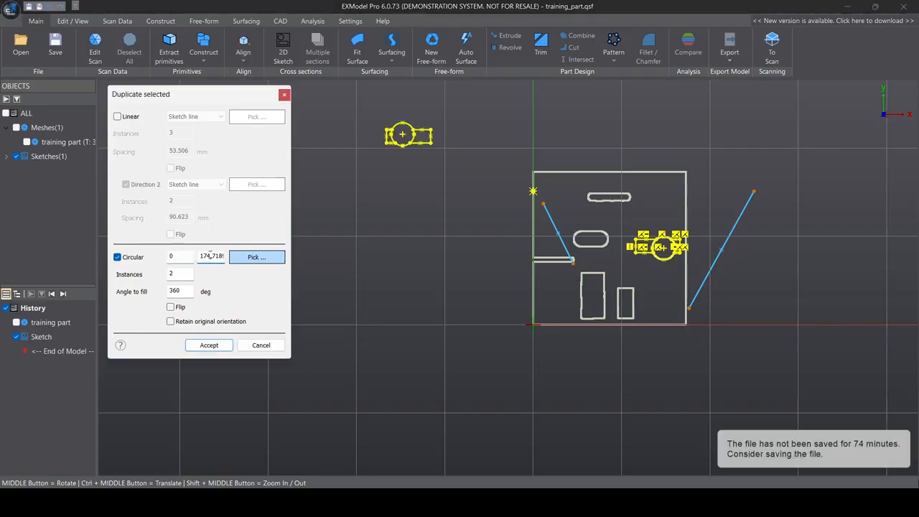
{"action": "type", "text": "0"}
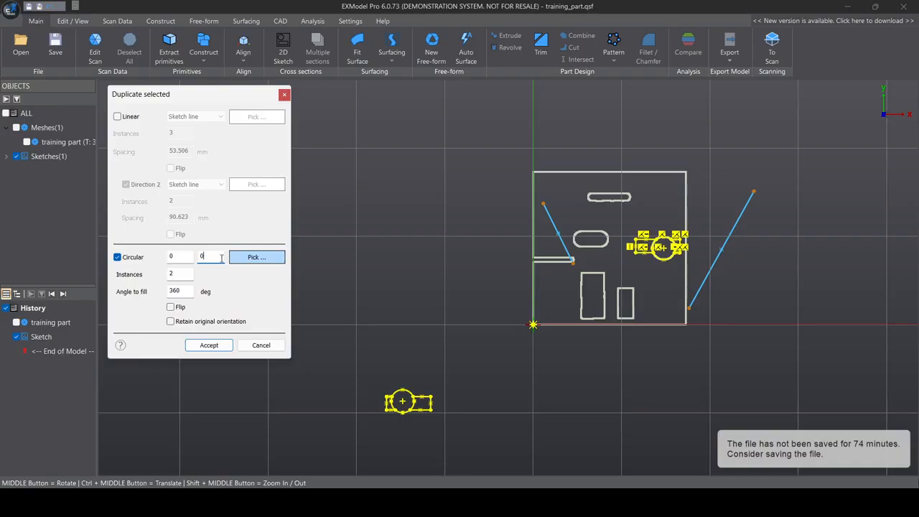
- Try 18 instances in the circular duplicate, raise them to 20, and set the angle to fill to 180 degrees
{"action": "double_click", "coordinate": [169, 276]}
{"action": "type", "text": "18"}
{"action": "double_click", "coordinate": [170, 275]}
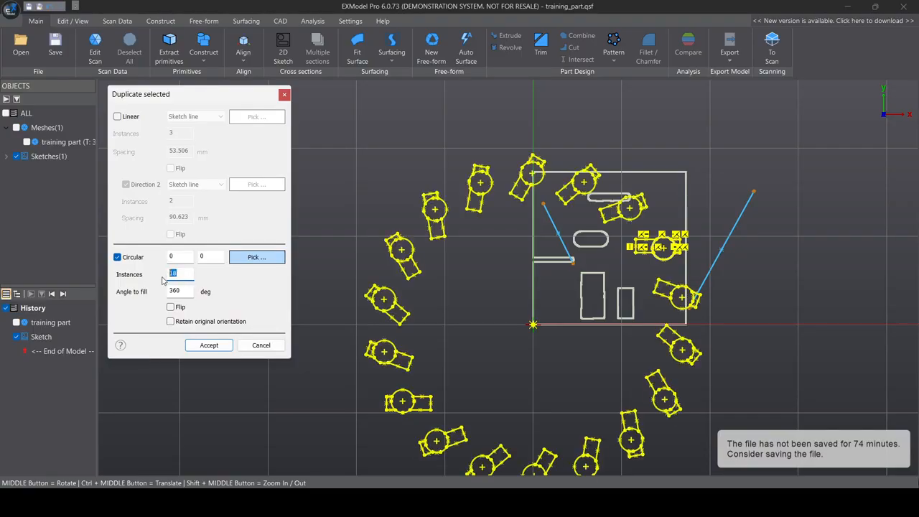
{"action": "type", "text": "20"}
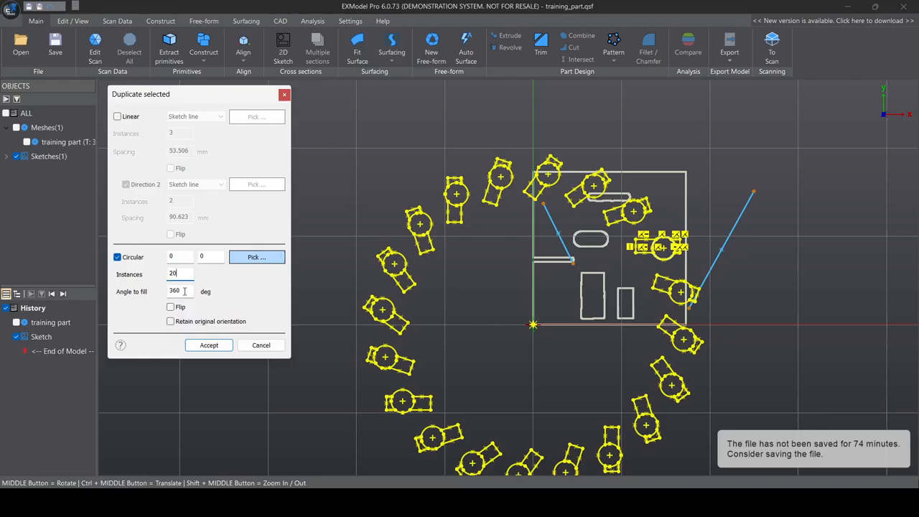
{"action": "double_click", "coordinate": [180, 291]}
{"action": "type", "text": "180"}
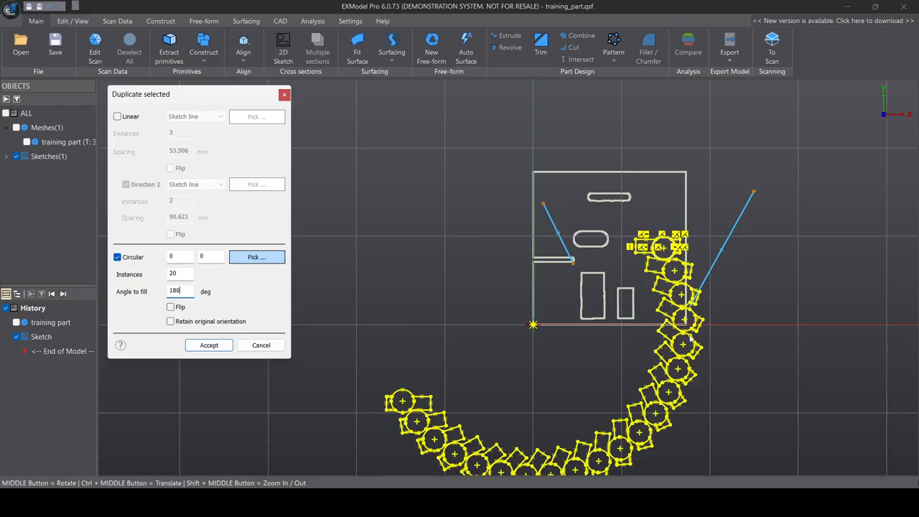
- Flip the circular duplicate's direction, and try retaining the original orientation of the copies before turning that option off again
{"action": "left_click", "coordinate": [170, 307]}
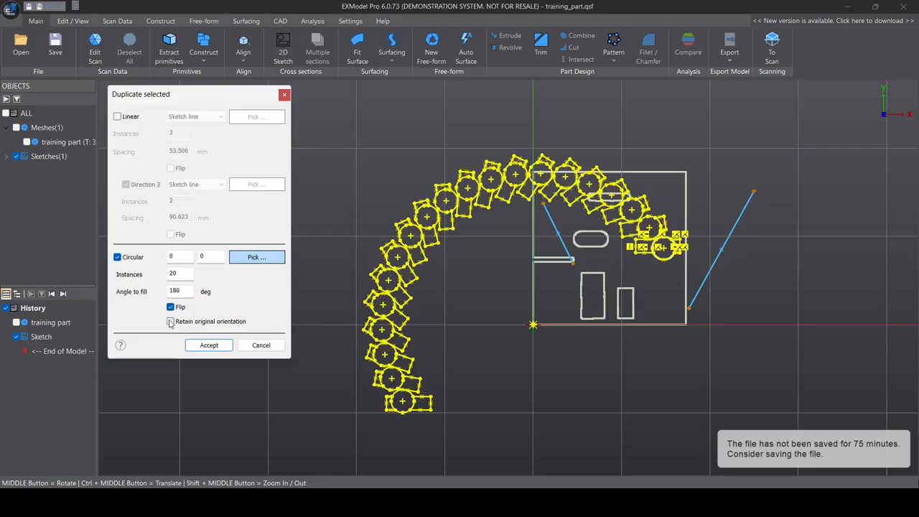
{"action": "left_click", "coordinate": [170, 322]}
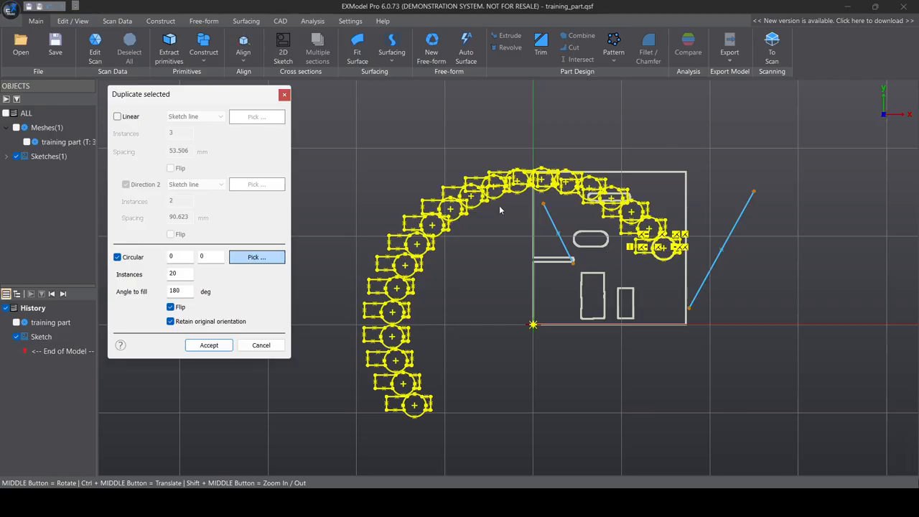
{"action": "left_click", "coordinate": [171, 323]}
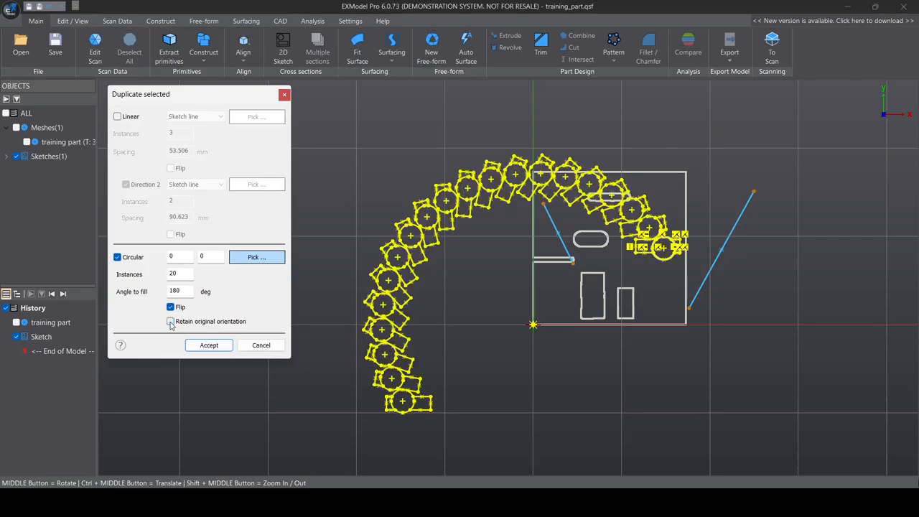
- Reduce the circular duplicate to 10 instances and accept it
{"action": "left_click_drag", "start_coordinate": [185, 275], "coordinate": [163, 276]}
{"action": "type", "text": "10"}
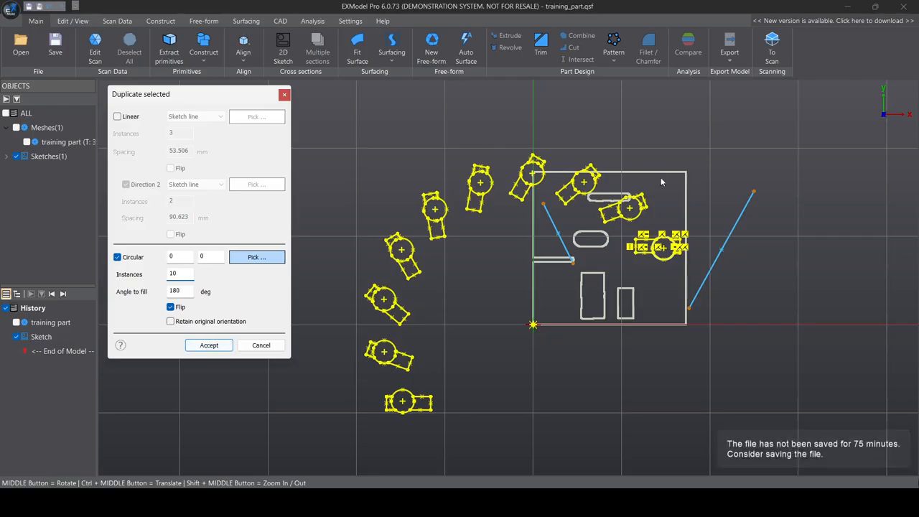
{"action": "left_click", "coordinate": [209, 345]}
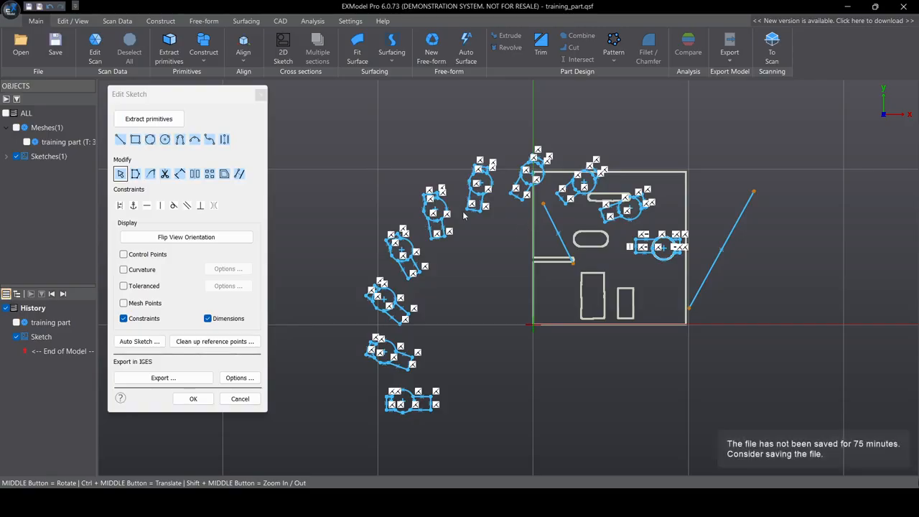
- Delete the copy on the Y axis together with the slanted line inside the part, plus the neighbouring copy outside the part
{"action": "left_click", "coordinate": [548, 150]}
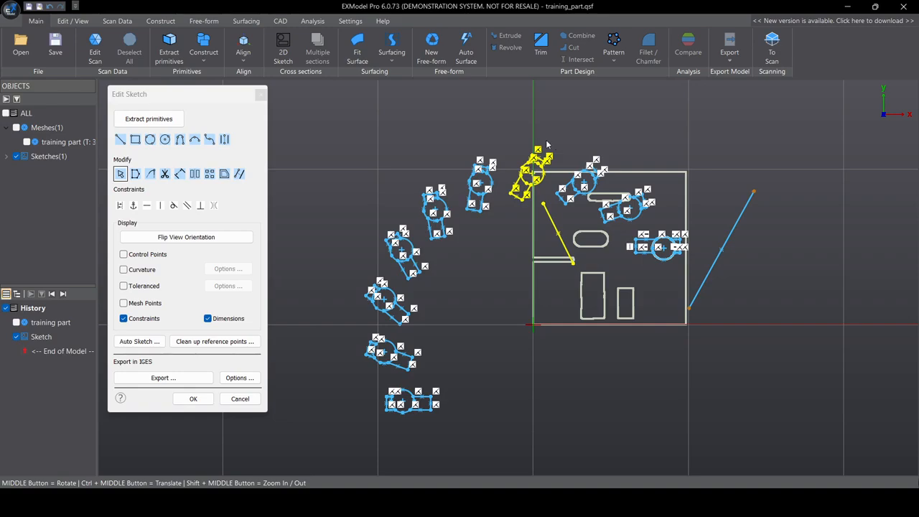
{"action": "key", "text": "Delete"}
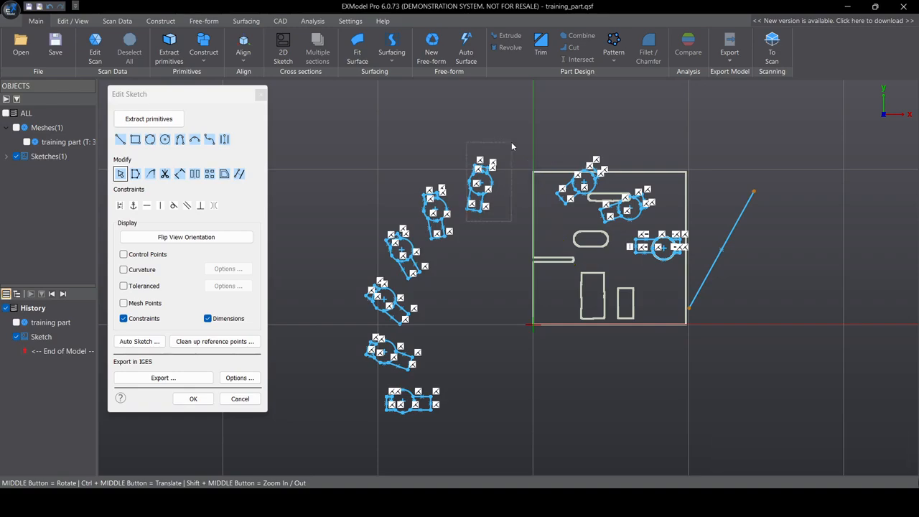
{"action": "left_click", "coordinate": [512, 148]}
{"action": "key", "text": "Delete"}
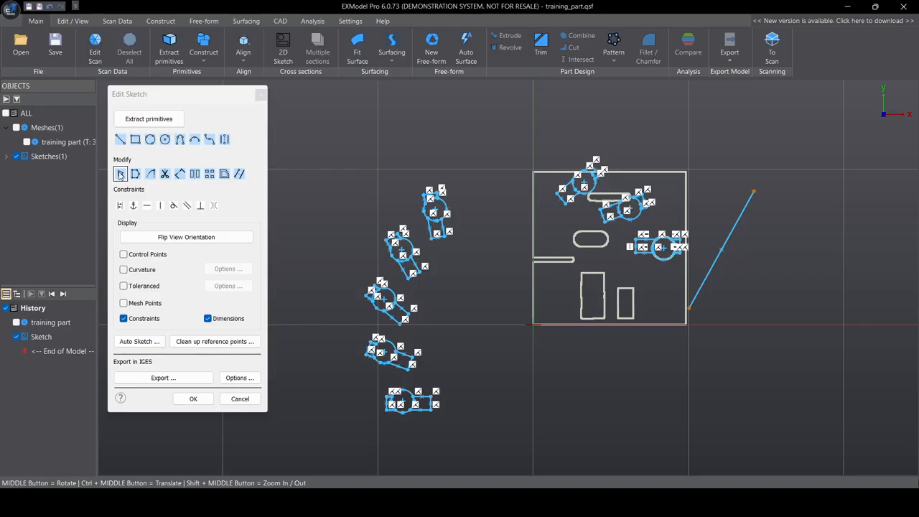
- Reshape the uppermost remaining copy outside the part by moving three of its corner points outward towards the part
{"action": "left_click", "coordinate": [120, 175]}
{"action": "mouse_move", "coordinate": [444, 237]}
{"action": "left_mouse_down"}
{"action": "mouse_move", "coordinate": [463, 239]}
{"action": "mouse_move", "coordinate": [522, 282]}
{"action": "left_mouse_up"}
{"action": "left_click_drag", "start_coordinate": [438, 199], "coordinate": [467, 166]}
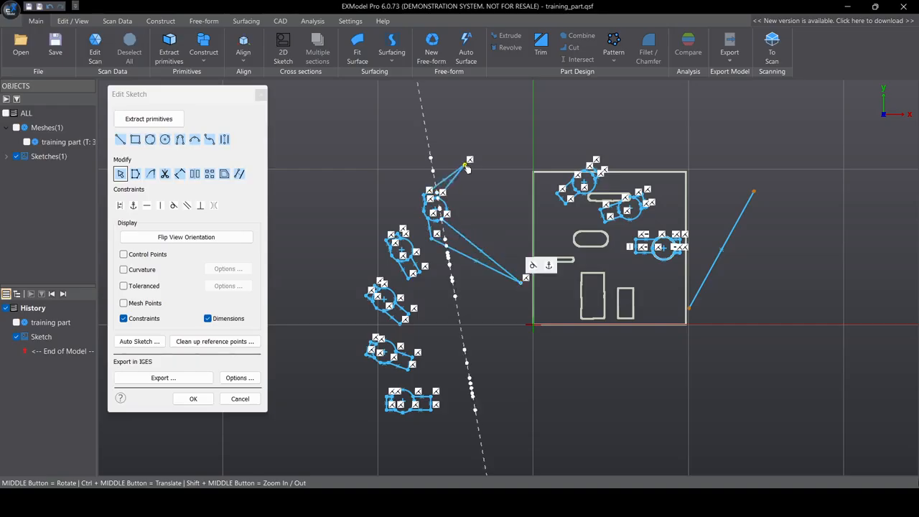
{"action": "left_click_drag", "start_coordinate": [438, 199], "coordinate": [533, 175]}
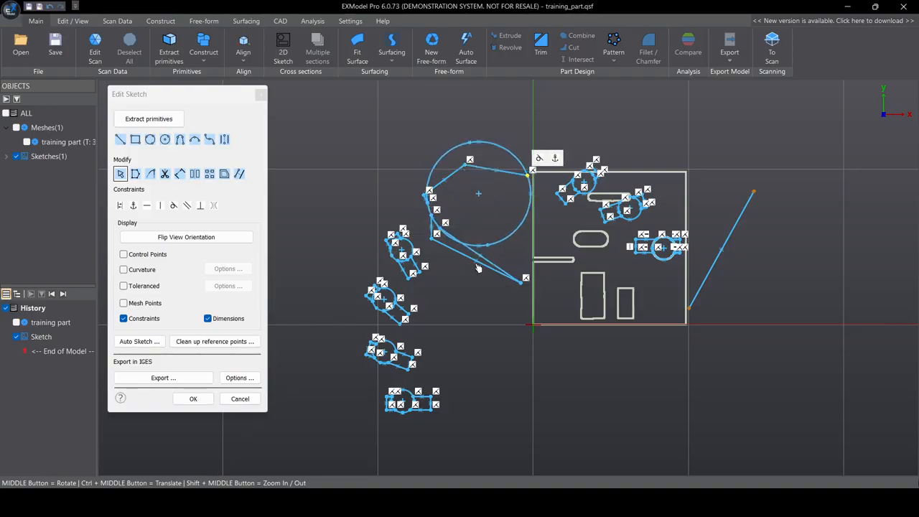